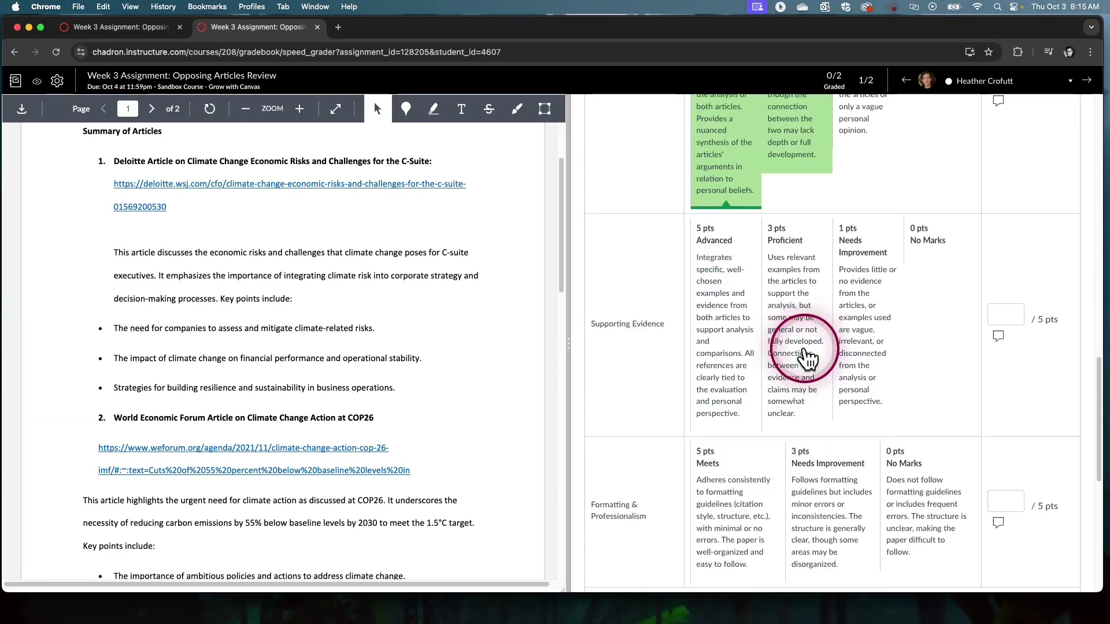
Step: Rate Supporting Evidence as Proficient and Formatting & Professionalism as Needs Improvement, totaling 19 of 30
left_click(807, 359)
scroll(798, 347, "down", 5)
left_click(831, 313)
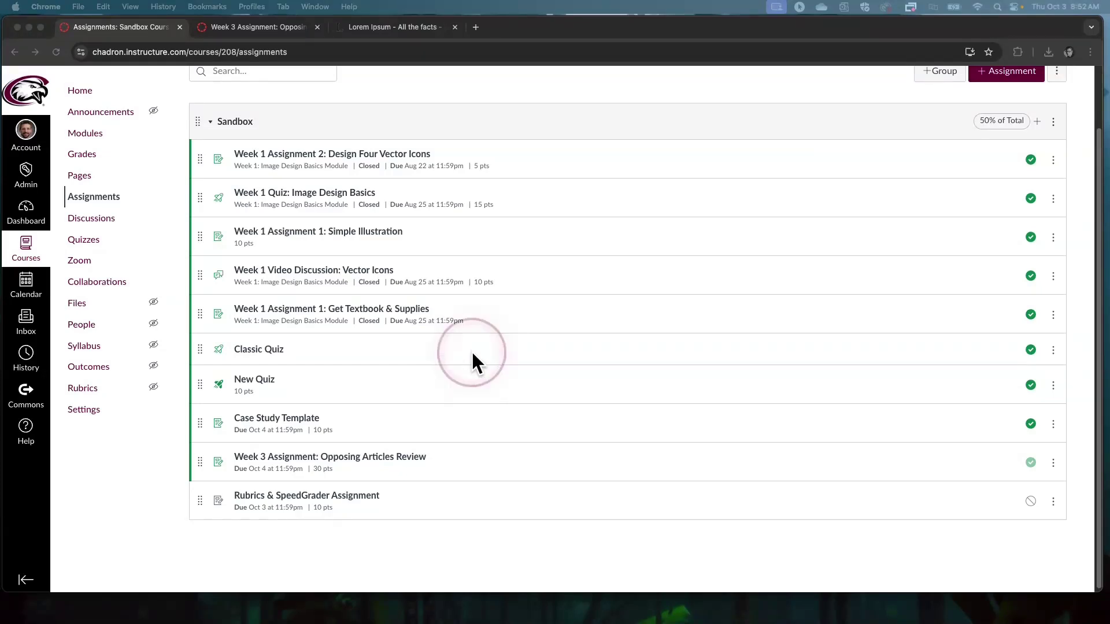
Step: Scroll through the Rubrics & SpeedGrader Assignment page to review its 10 points, Oct 3 due date and + Rubric button
scroll(476, 422, "up", 1)
scroll(476, 425, "up", 3)
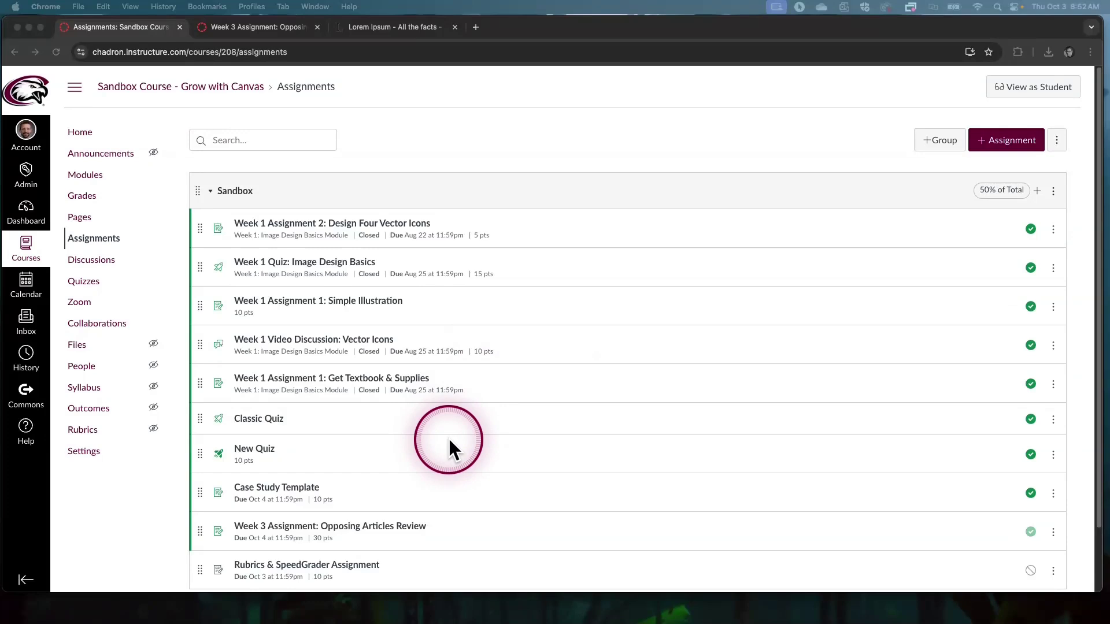
scroll(474, 434, "down", 1)
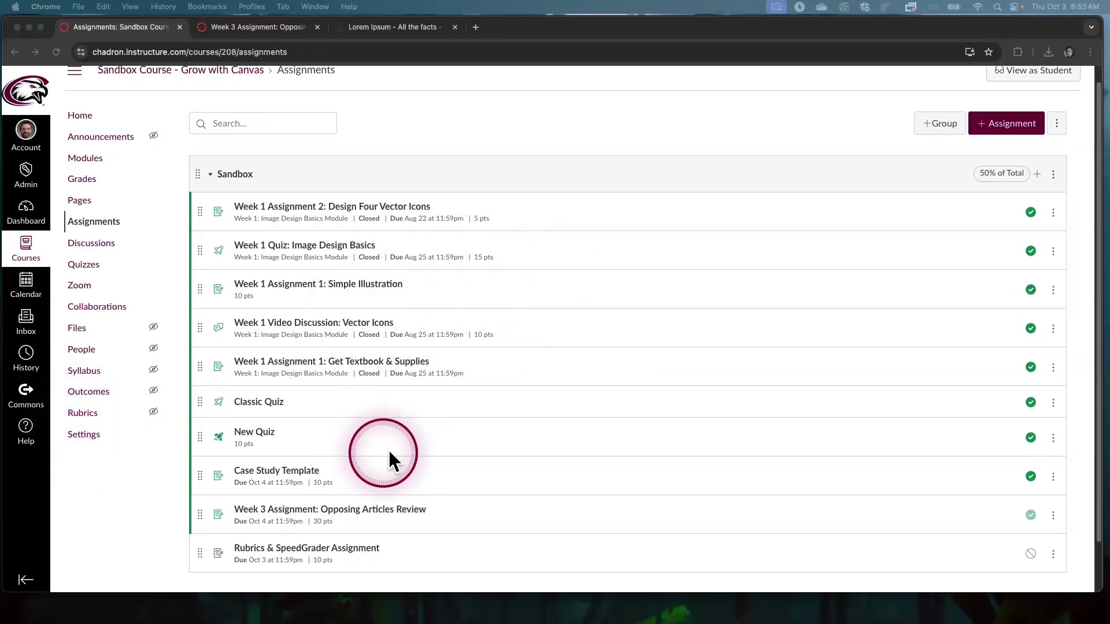
scroll(462, 480, "down", 3)
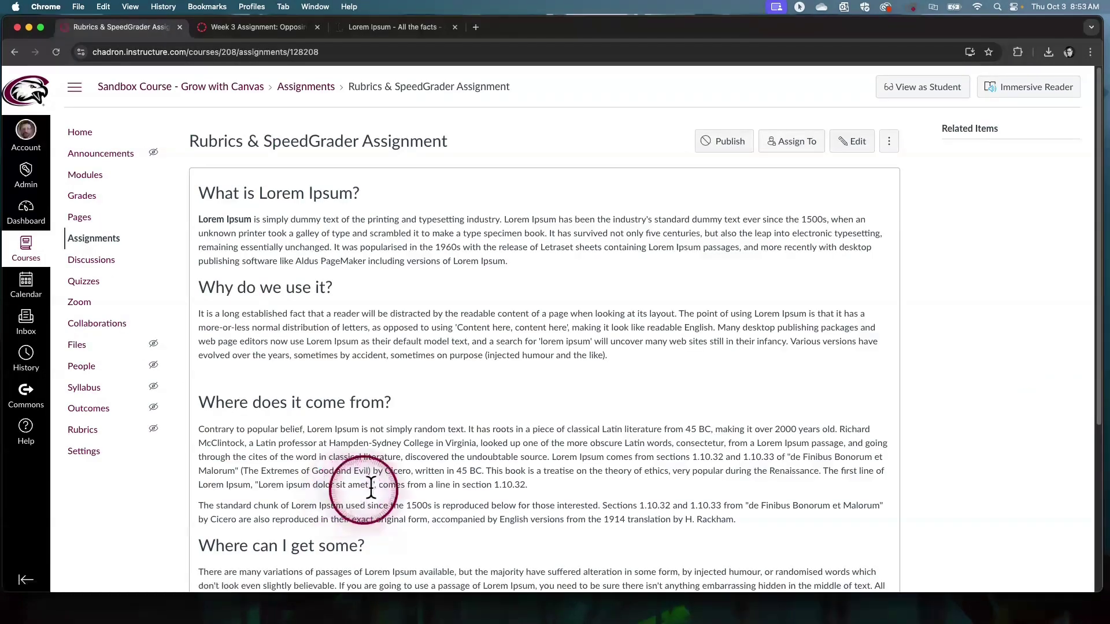
scroll(551, 397, "down", 5)
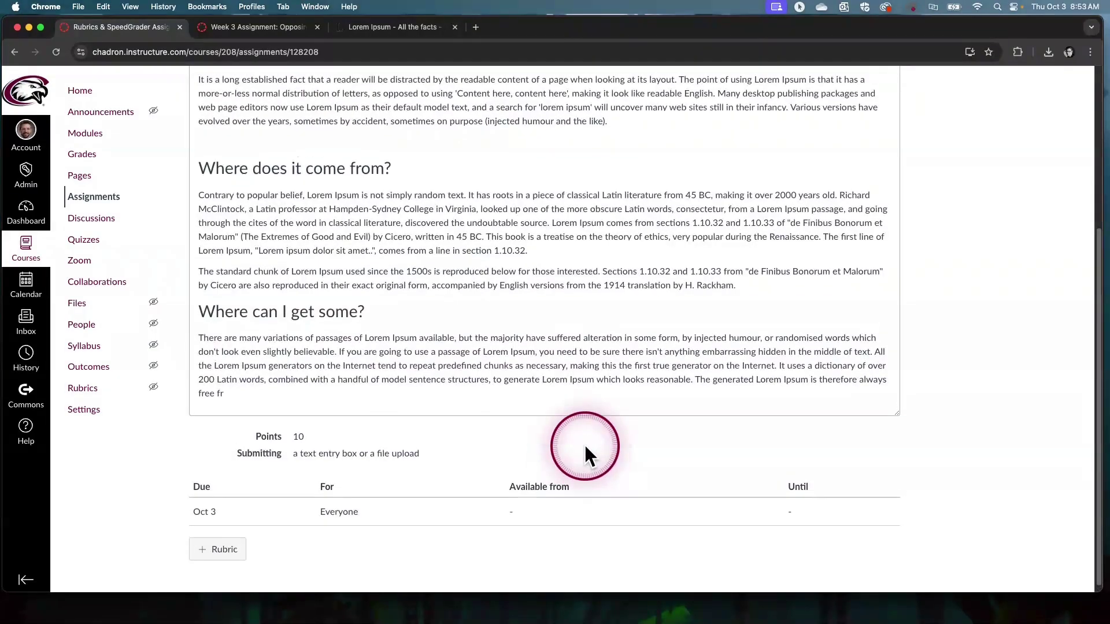
scroll(584, 443, "up", 5)
scroll(585, 446, "down", 5)
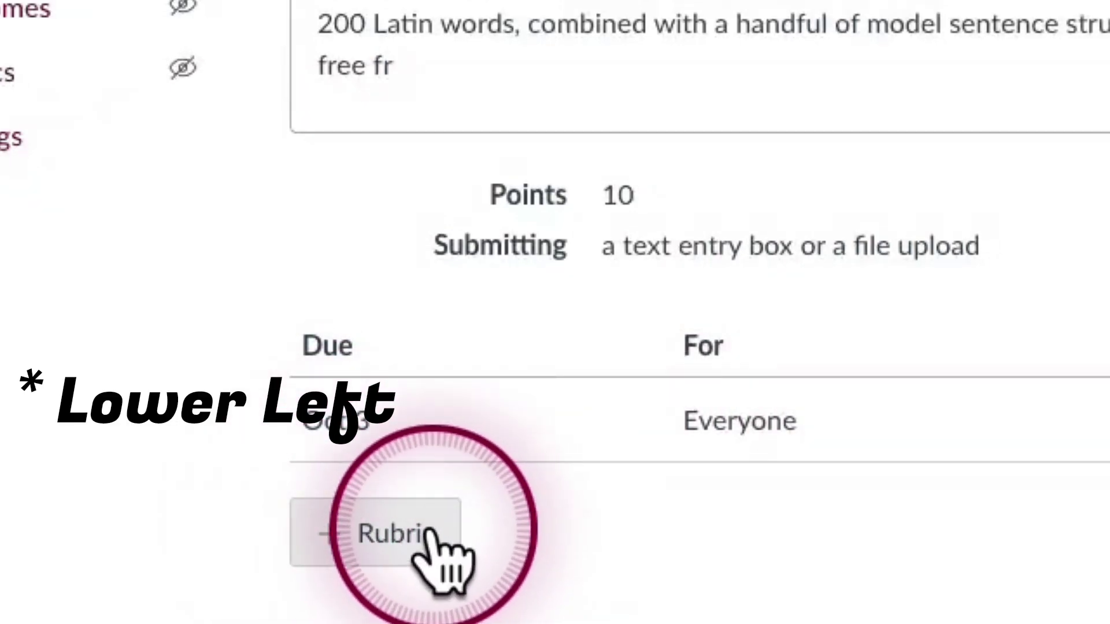
Step: Start a new rubric draft on the assignment and place focus in its title
left_click(368, 529)
scroll(432, 406, "down", 4)
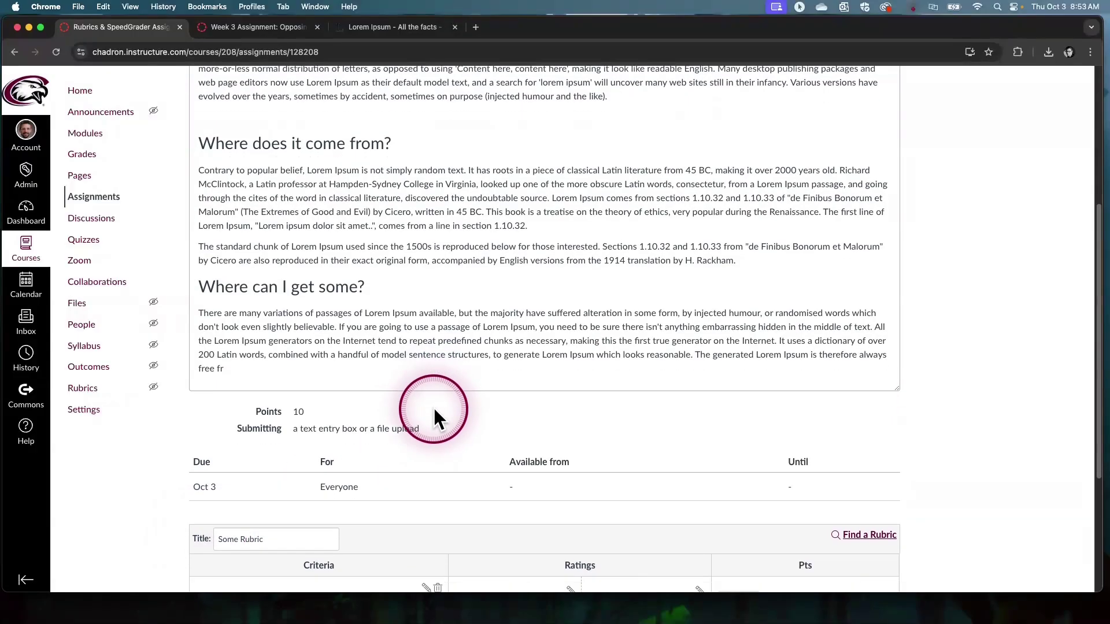
left_click(249, 335)
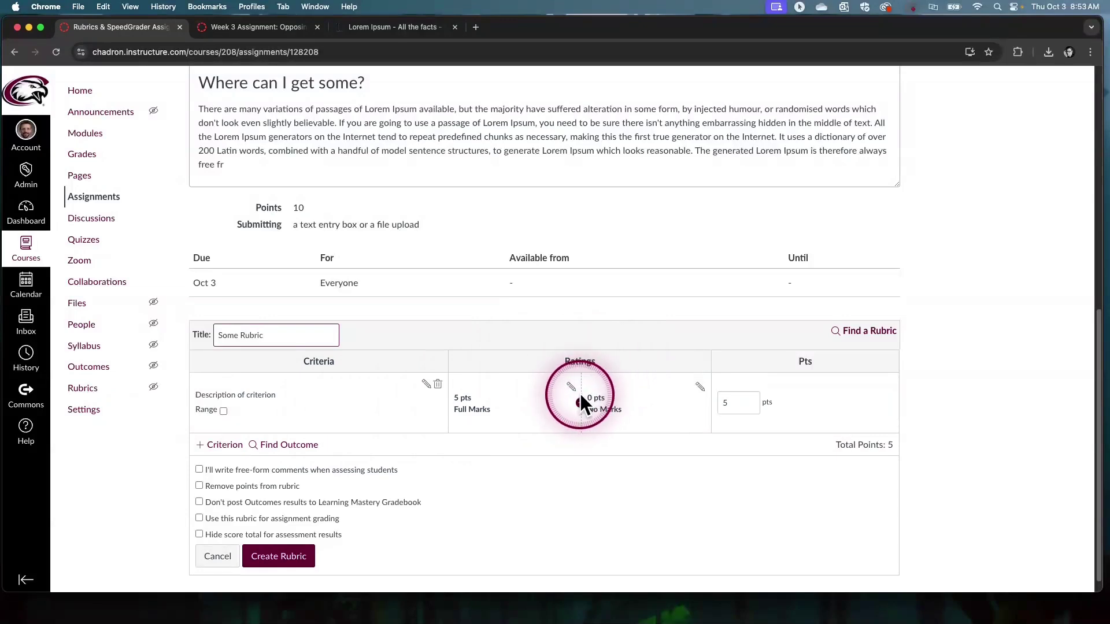
Step: Try the criterion editor and New Criterion option, cancelling both without changes
left_click(425, 382)
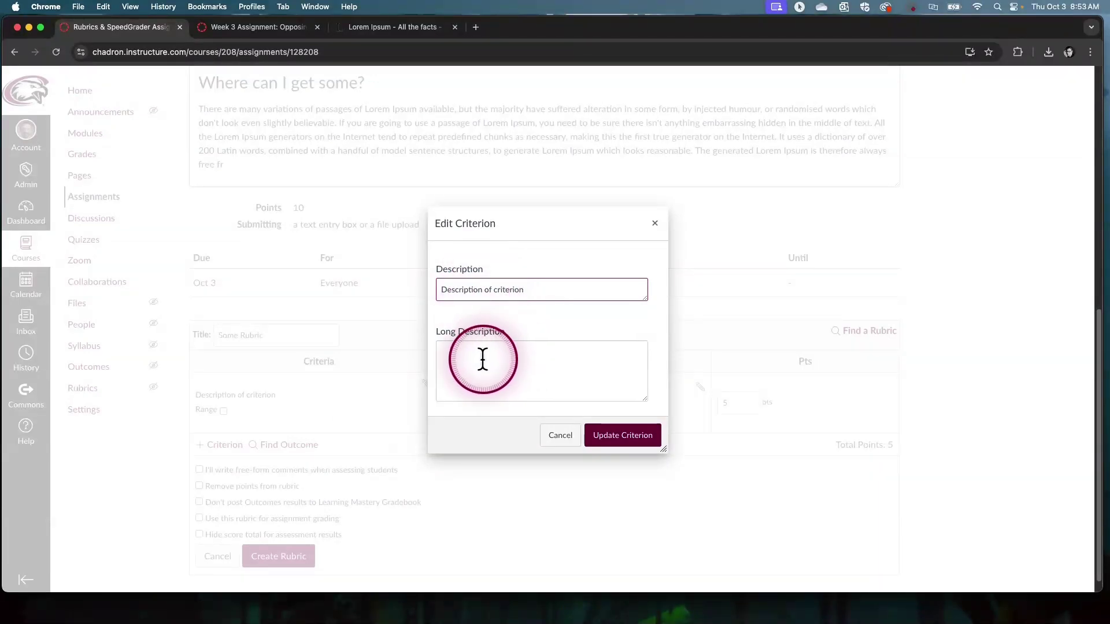
left_click(560, 435)
left_click(214, 445)
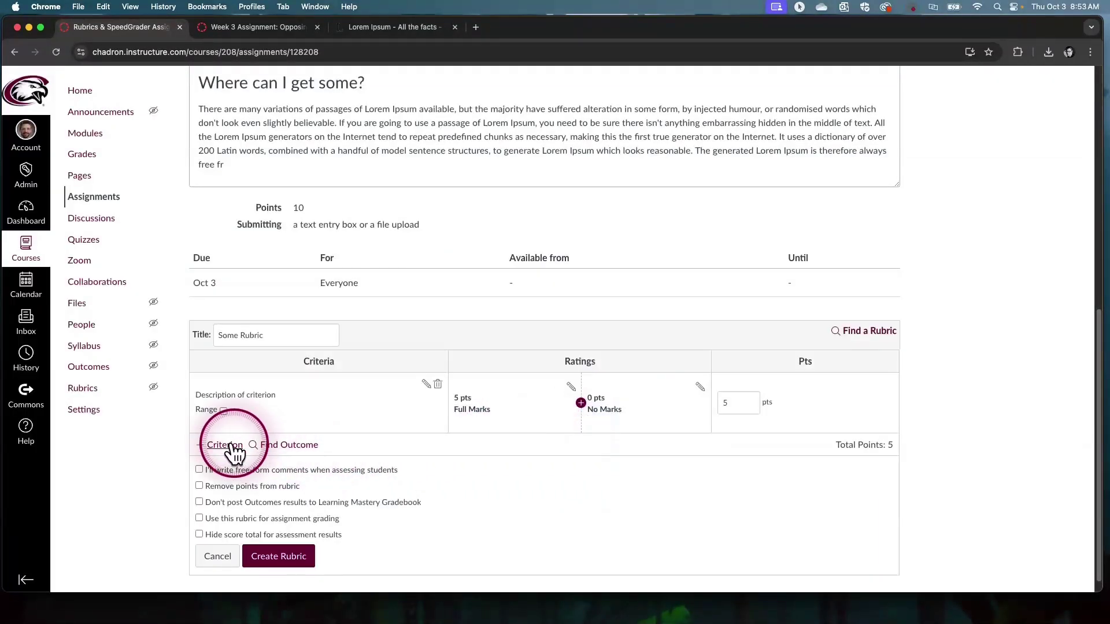
left_click(203, 462)
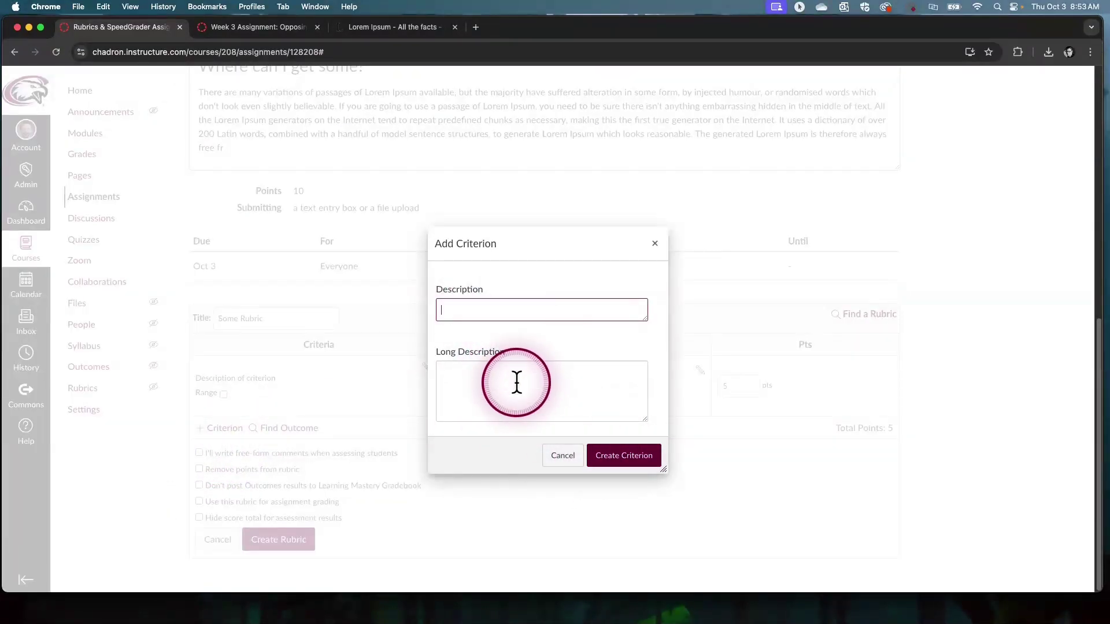
left_click(559, 460)
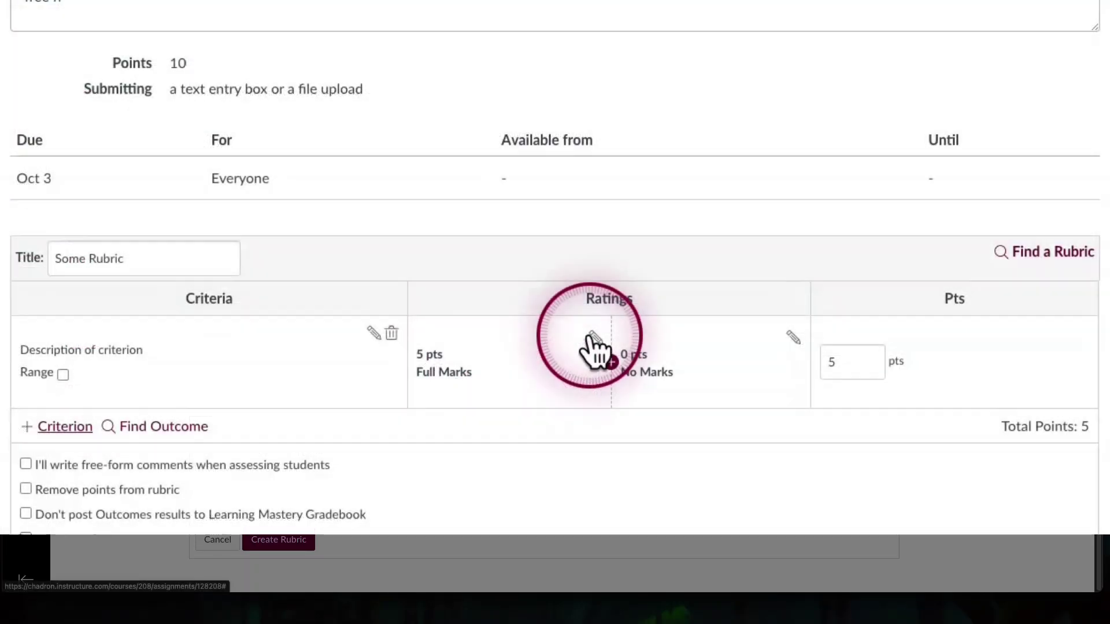
Step: Insert a 3-point Proficient rating between Full Marks and No Marks, using point ranges
left_click(596, 339)
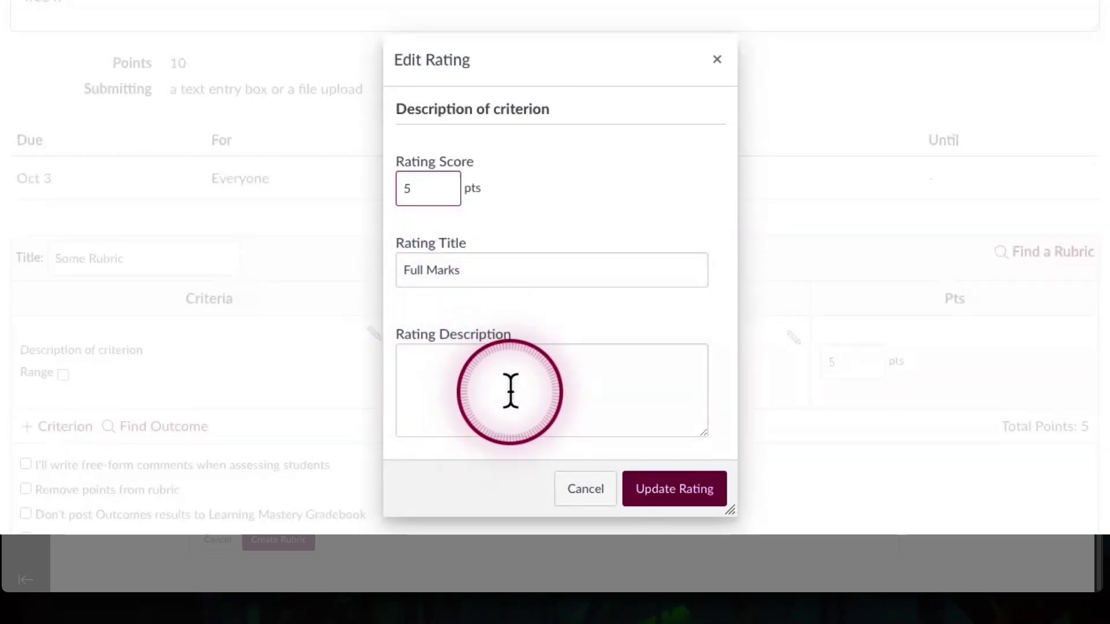
left_click(674, 490)
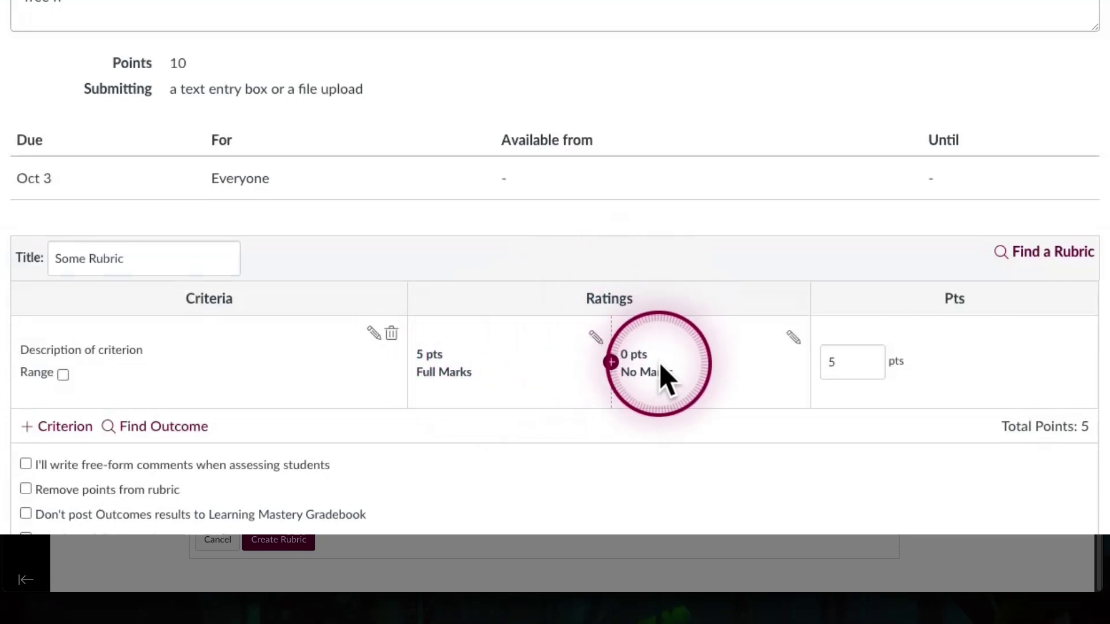
left_click(611, 365)
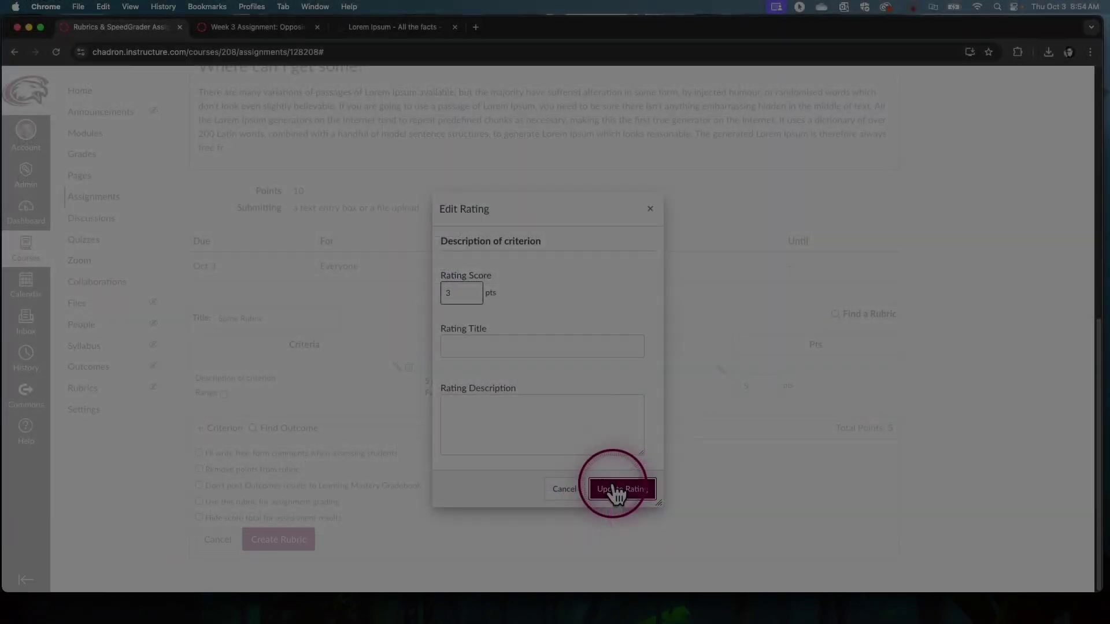
left_click(660, 519)
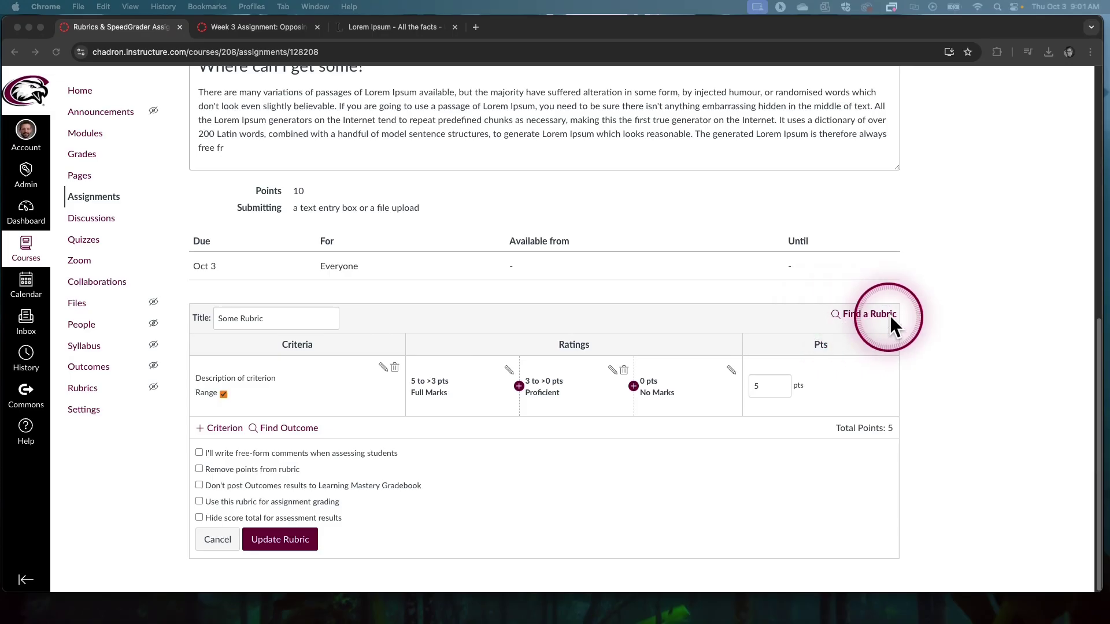
Step: Find the Specs Rubric under Sandbox Course - Grow with Canvas and attach it to the assignment
left_click(856, 312)
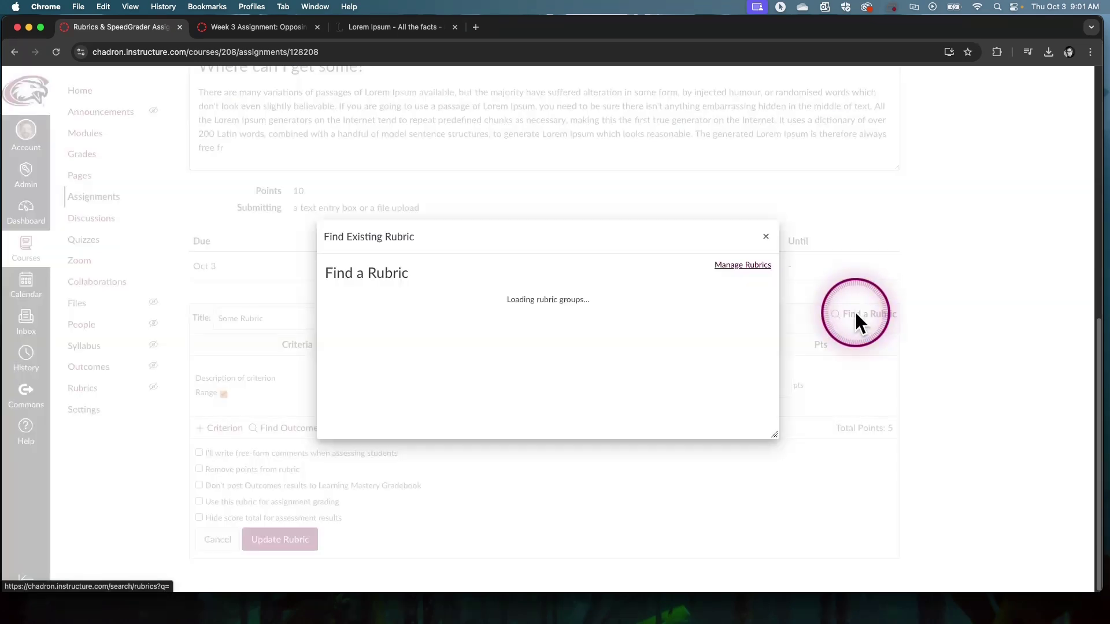
left_click_drag(774, 435, 860, 555)
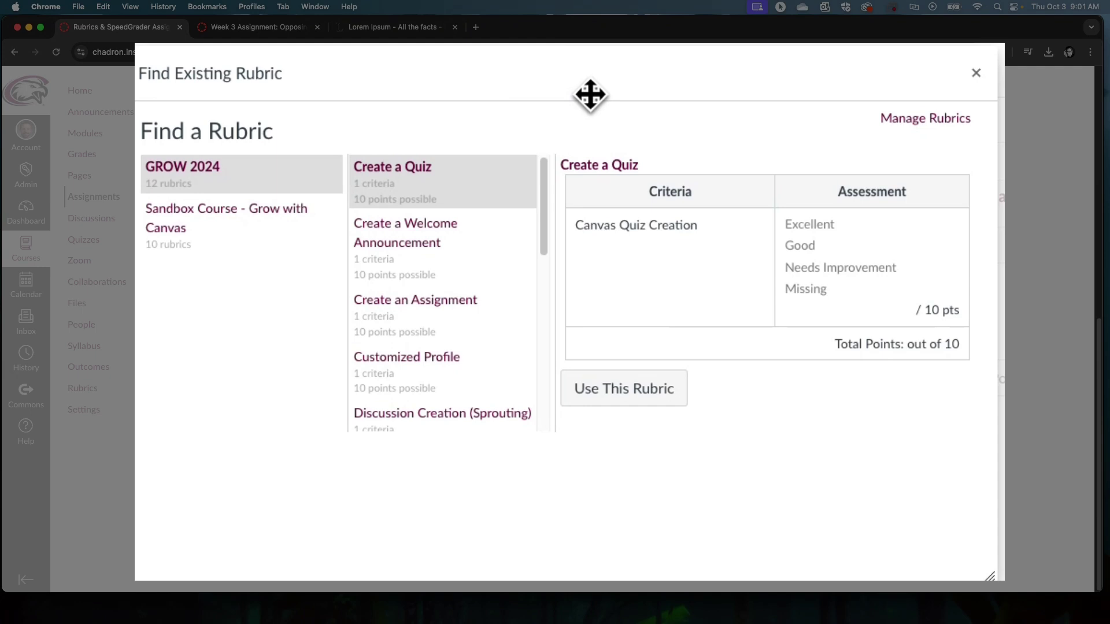
left_click(590, 94)
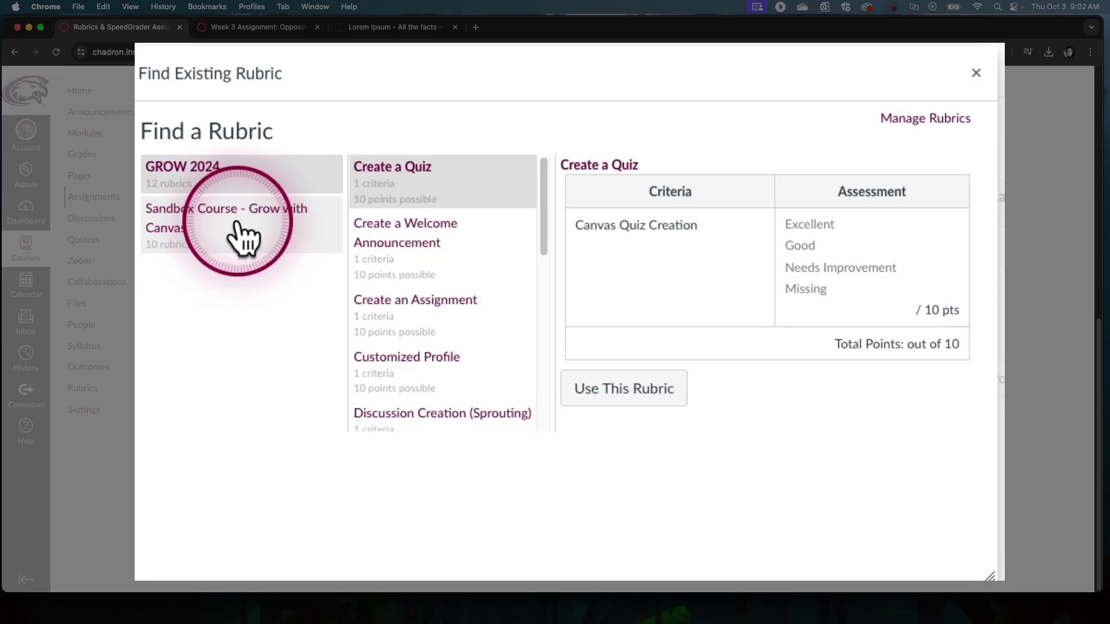
left_click(237, 223)
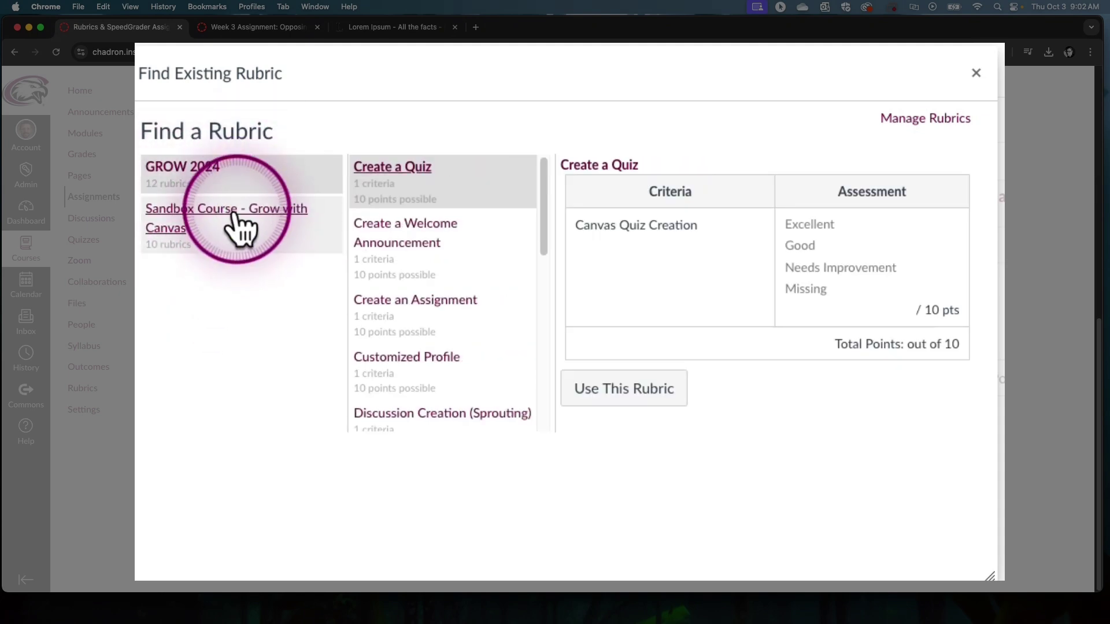
left_click(237, 223)
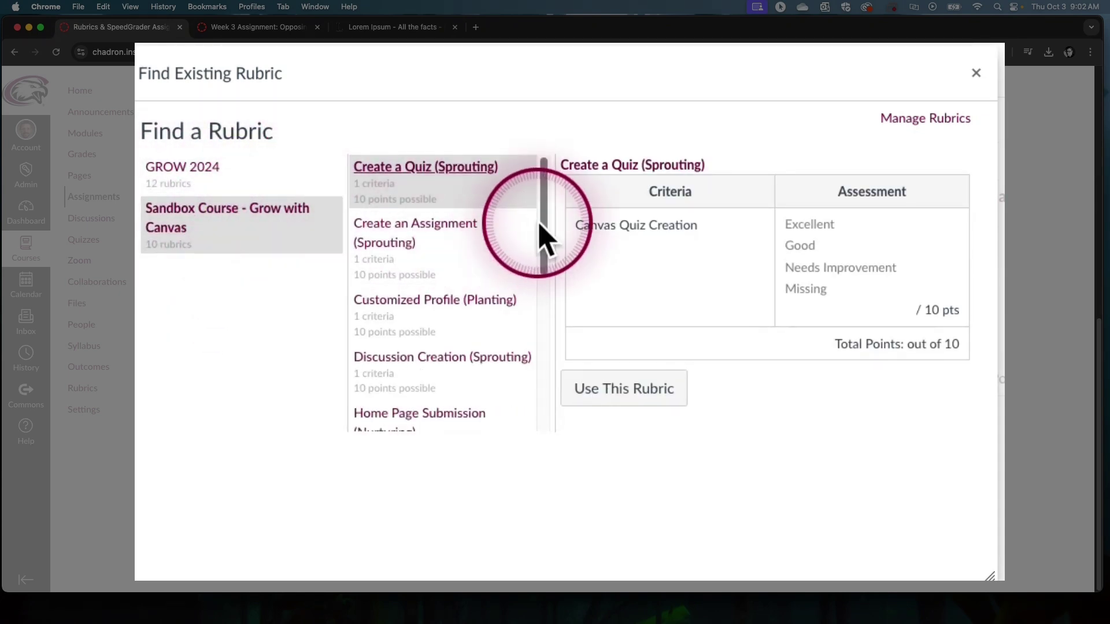
left_click_drag(542, 198, 503, 322)
left_click(449, 307)
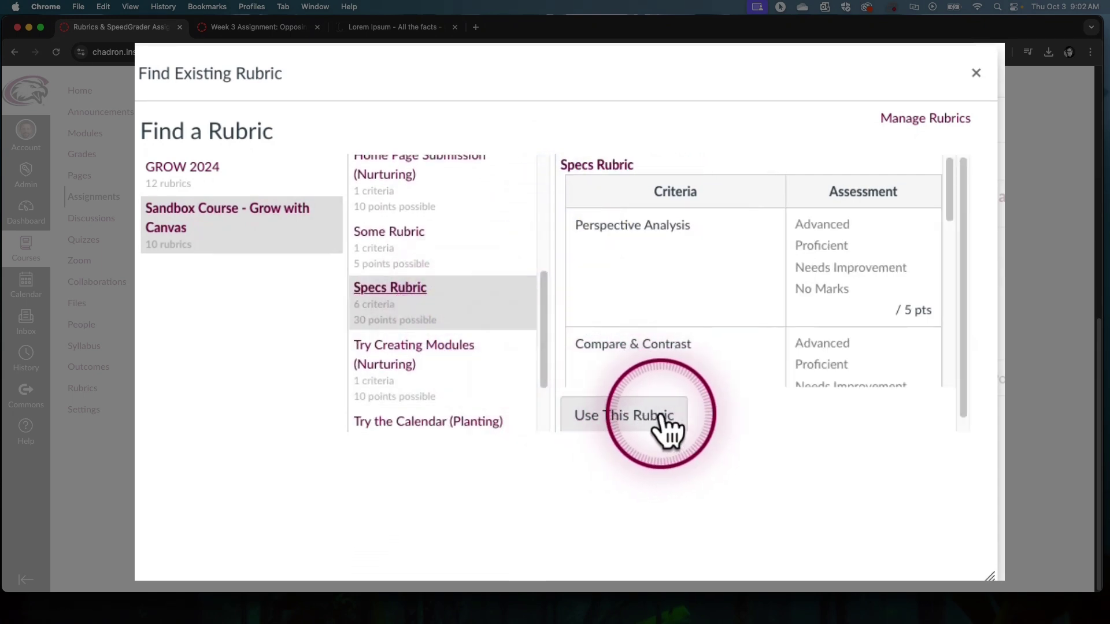
left_click(655, 428)
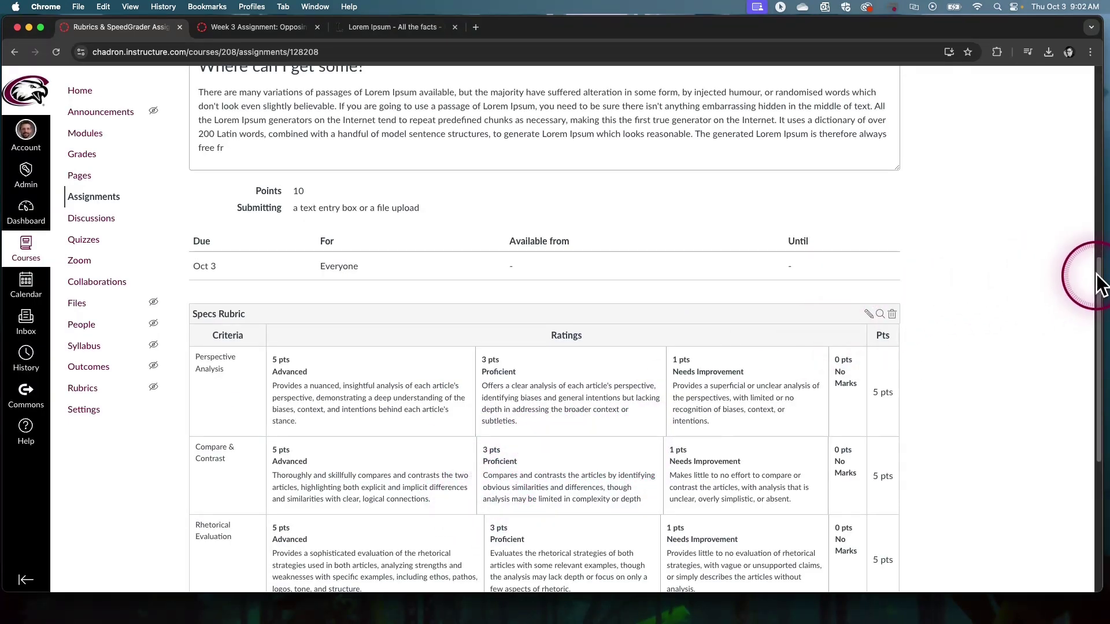
Step: Edit the shared Specs Rubric past the warning and enable 'Use this rubric for assignment grading'
mouse_move(1101, 283)
left_mouse_down()
mouse_move(1089, 291)
mouse_move(1088, 275)
left_mouse_up()
left_click(878, 307)
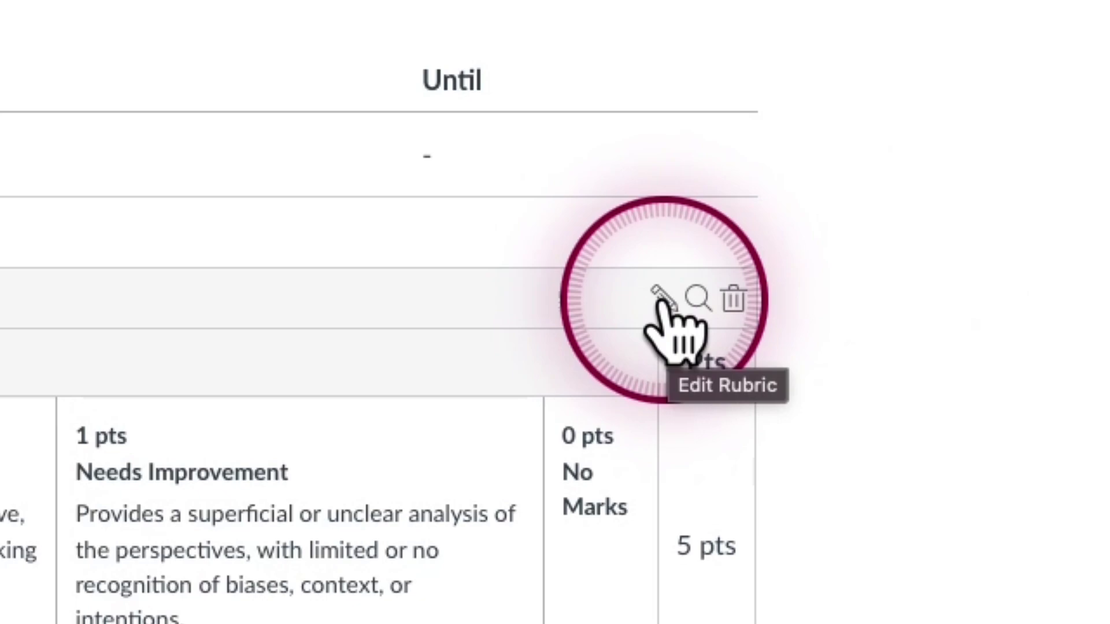
left_click(662, 298)
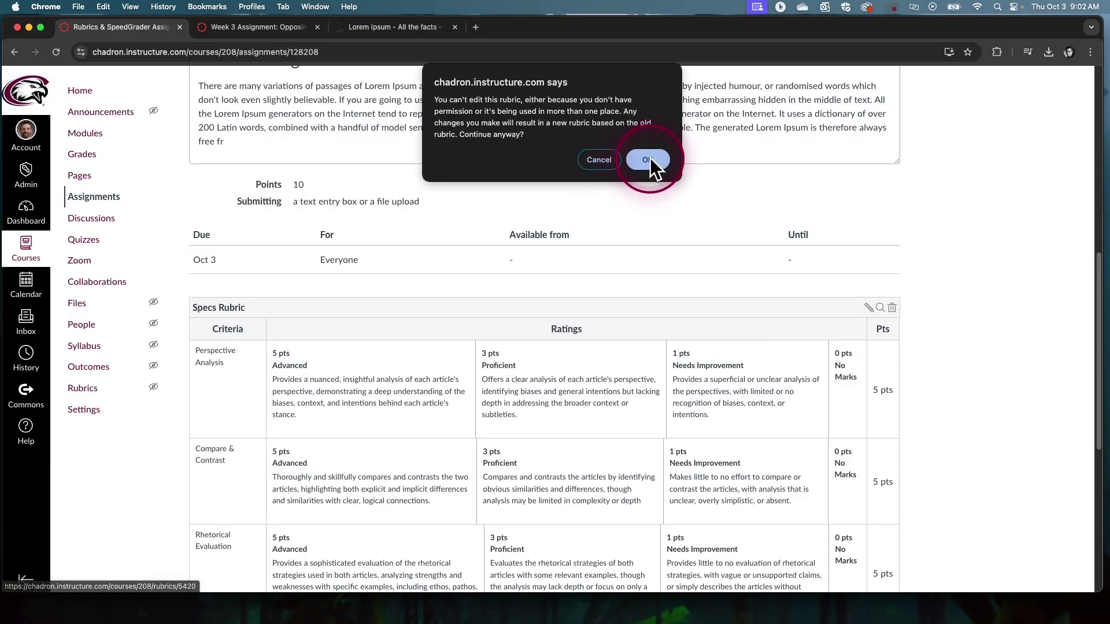
left_click(648, 159)
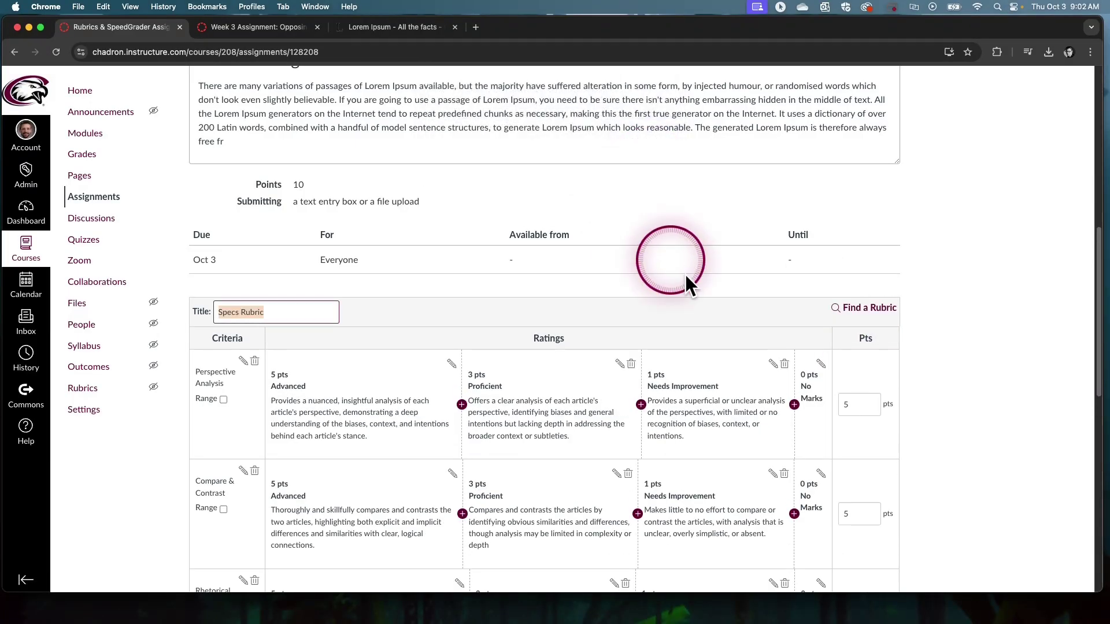
left_click_drag(1096, 237, 1087, 460)
left_click(429, 539)
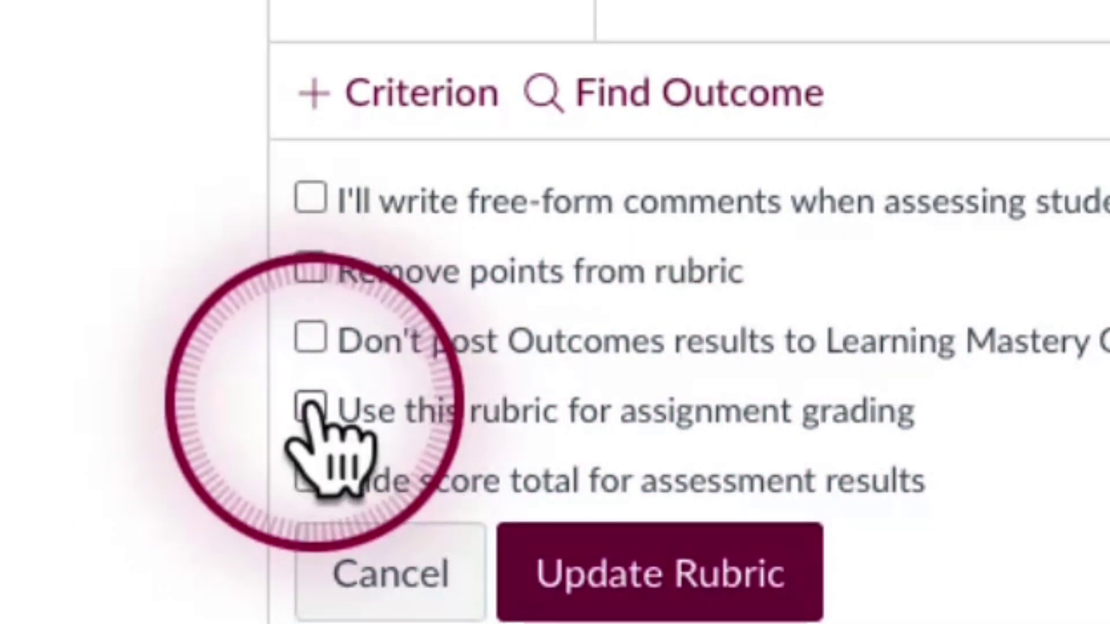
left_click(310, 408)
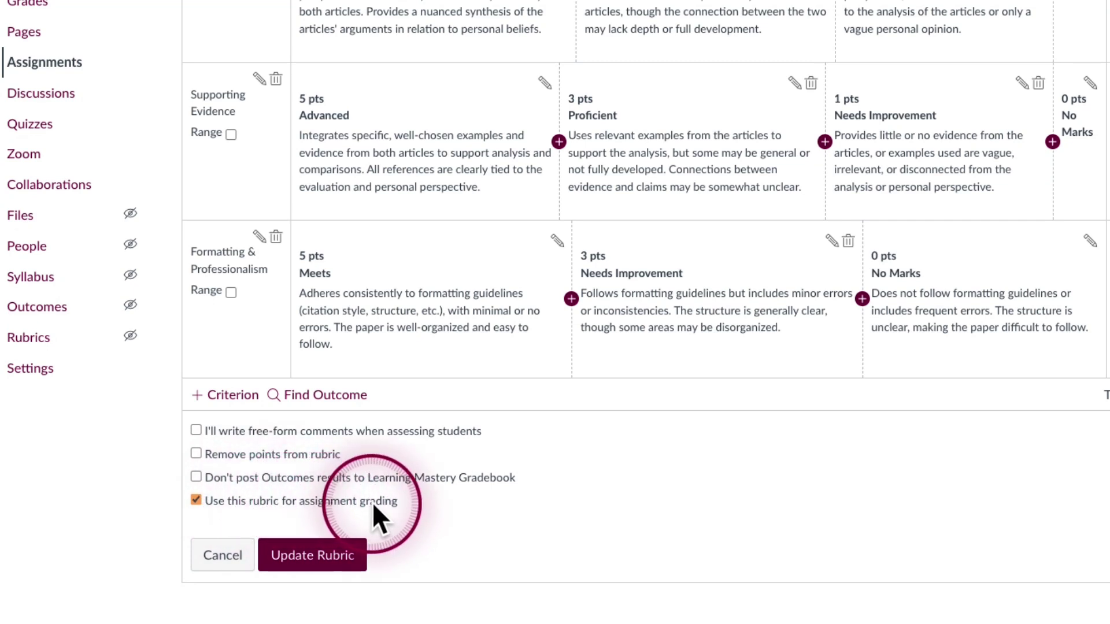
Step: Save the rubric update and change the assignment to 30 points to match it
left_click(315, 556)
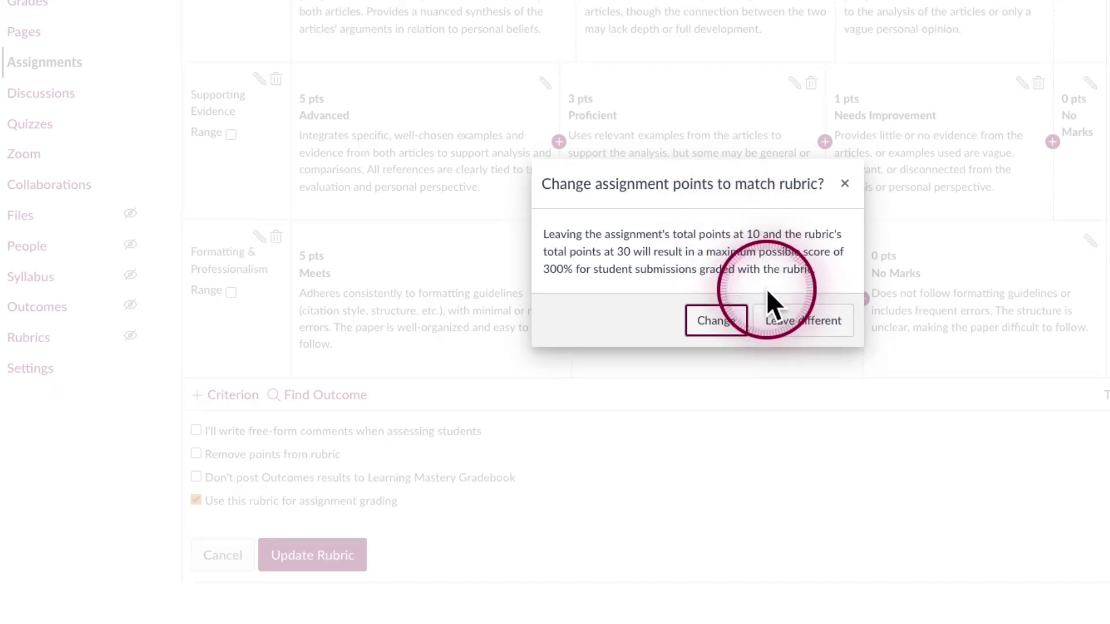
left_click(729, 331)
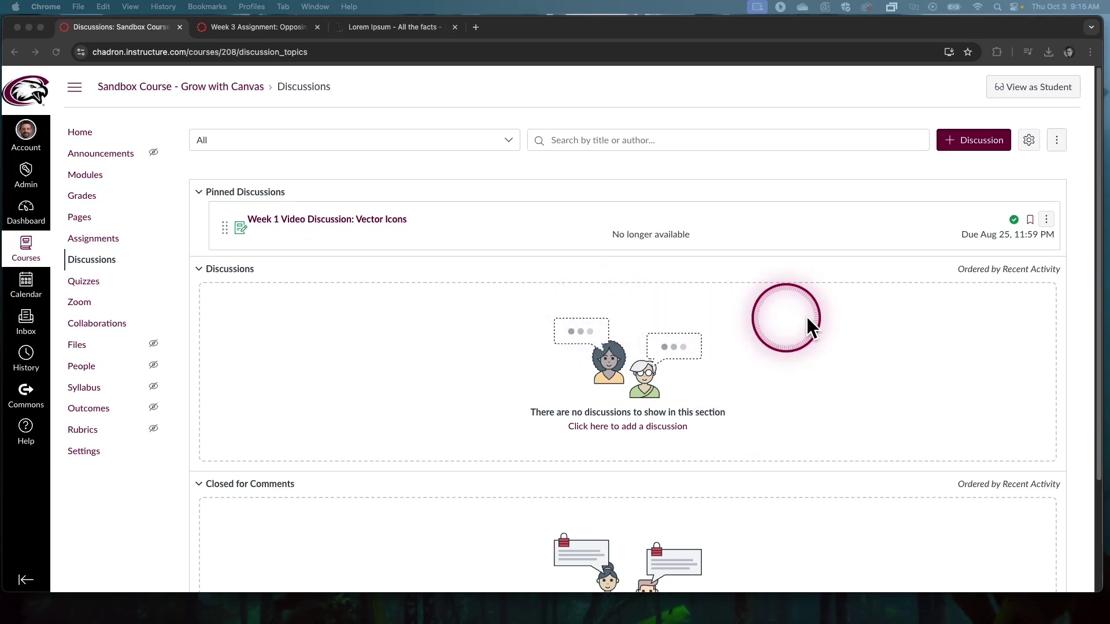
Step: Open the pinned 'Week 1 Video Discussion: Vector Icons' topic
left_click(351, 226)
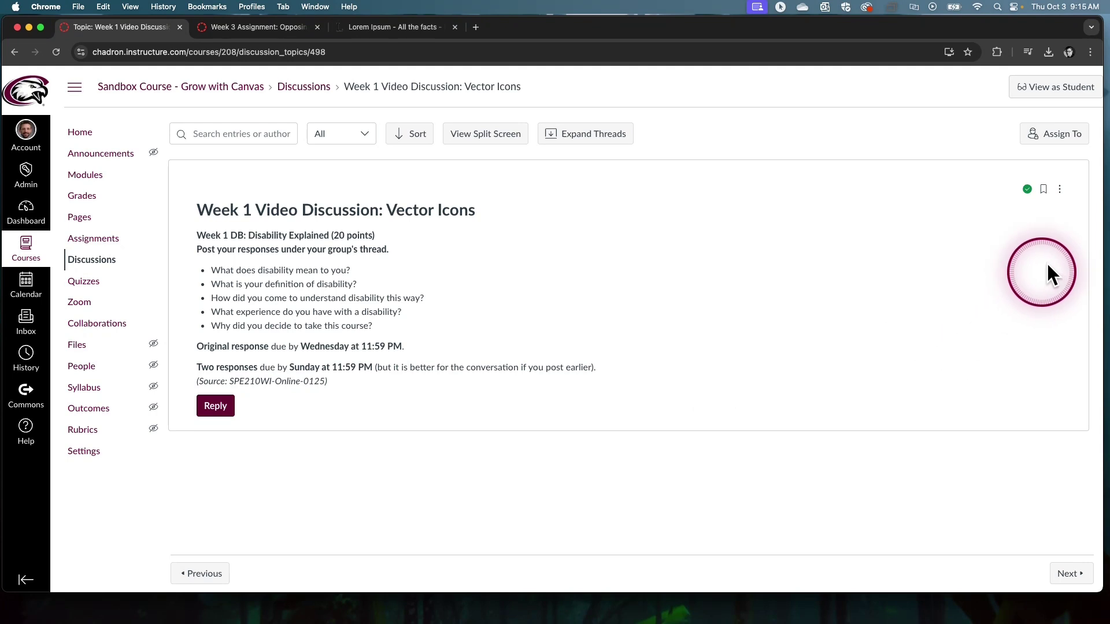
left_click(1060, 191)
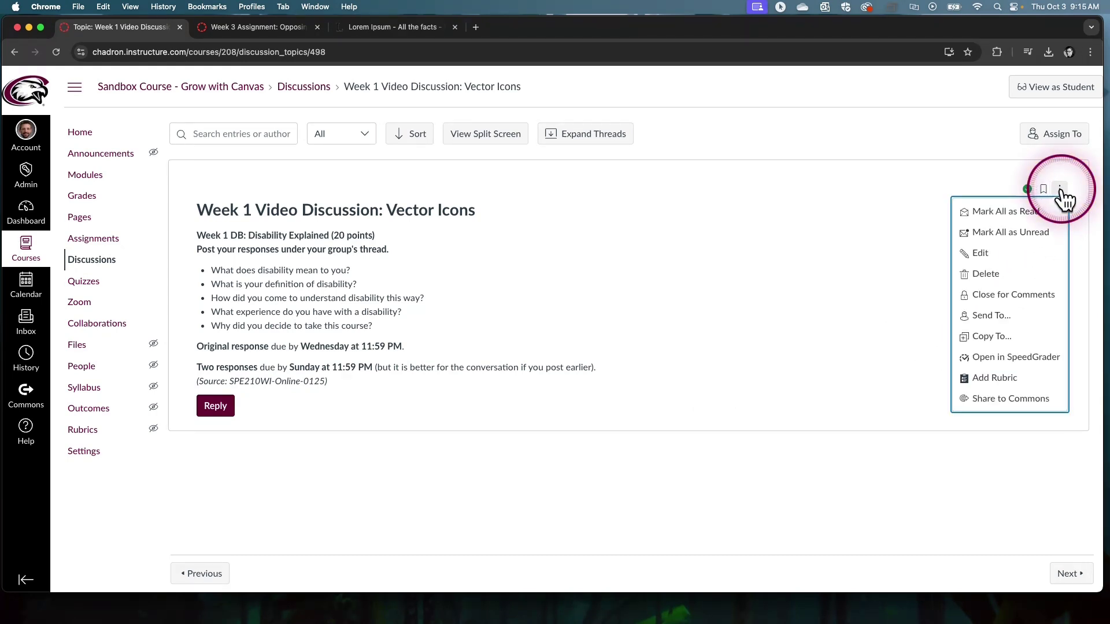
left_click(995, 383)
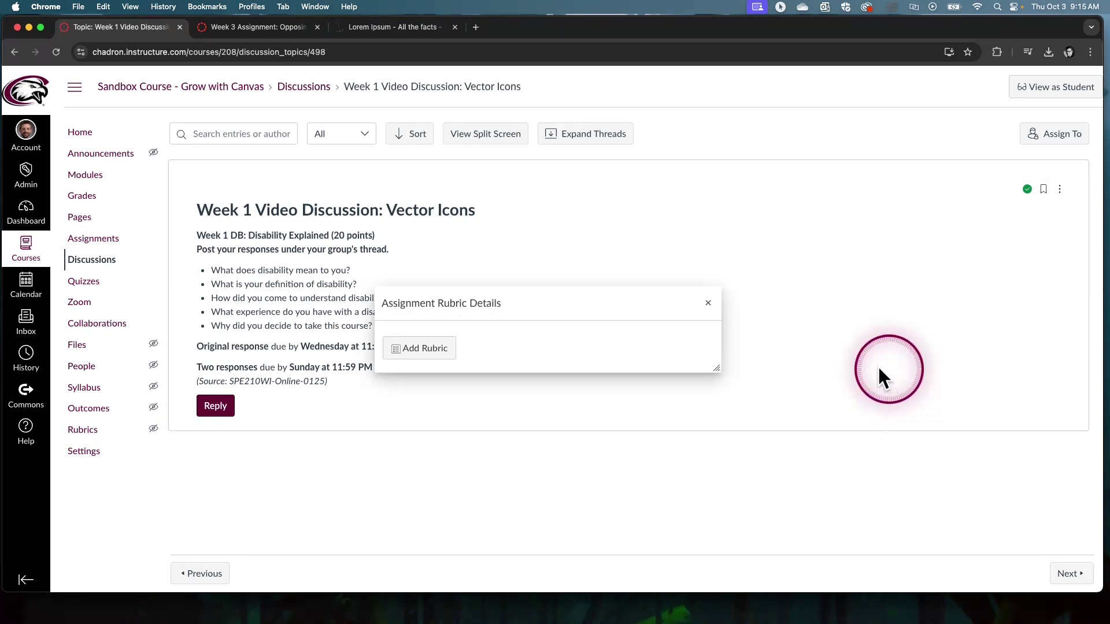
left_click(448, 361)
left_click_drag(582, 315, 629, 215)
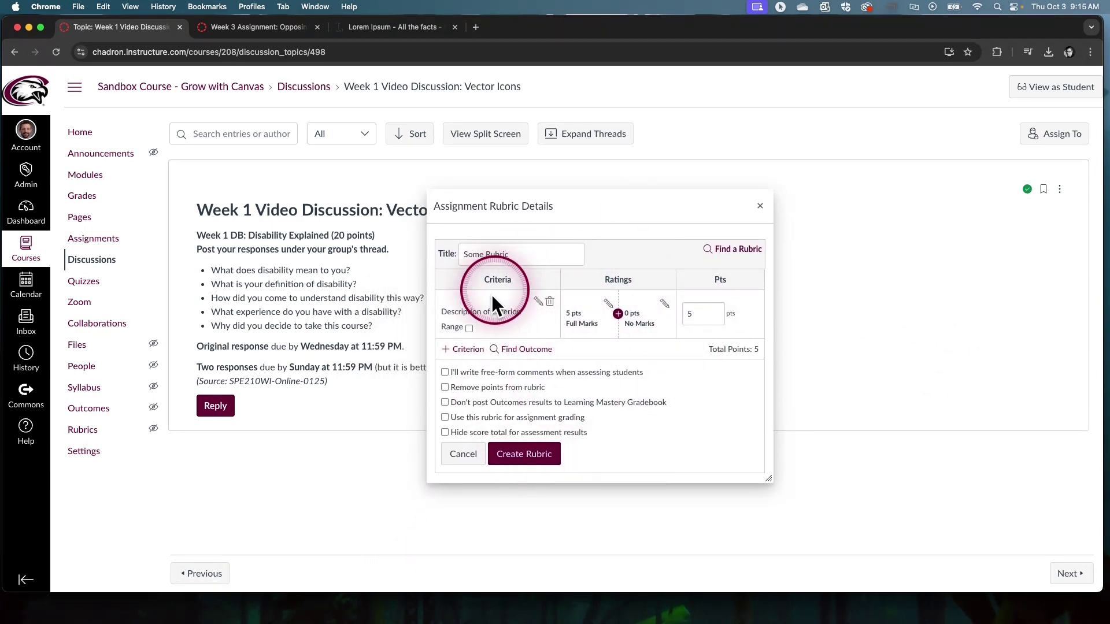
left_click_drag(772, 483, 880, 509)
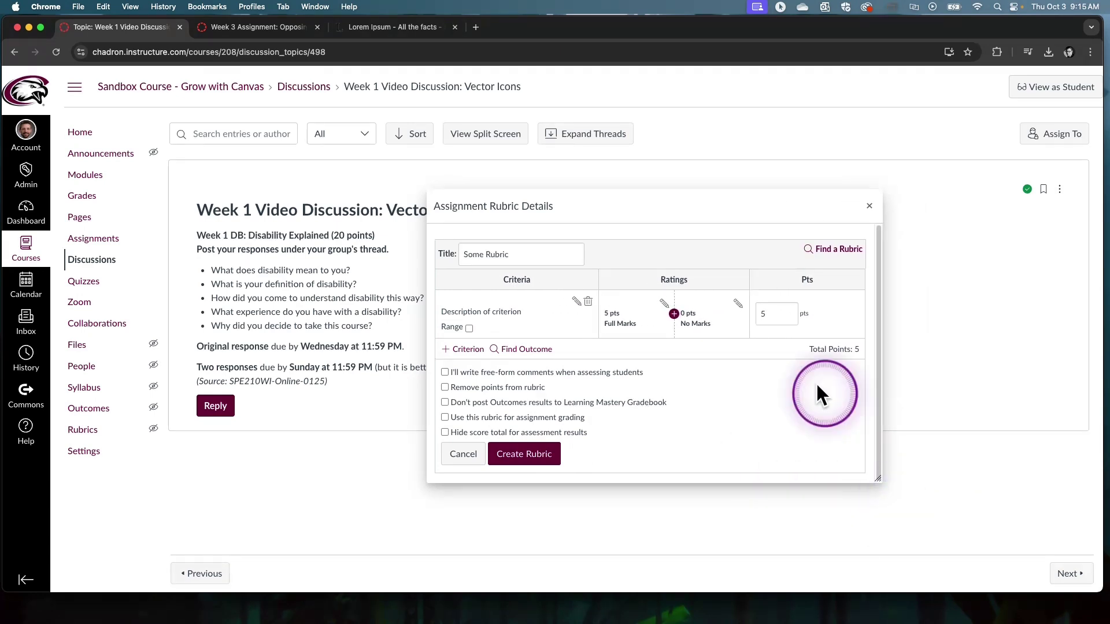
left_click(833, 249)
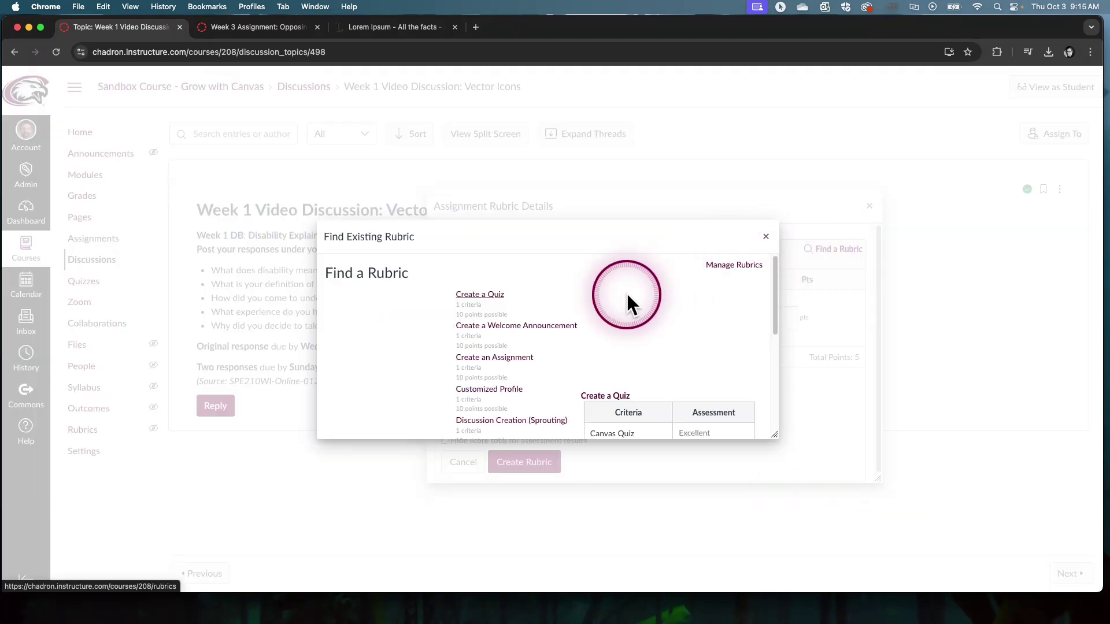
scroll(428, 324, "down", 3)
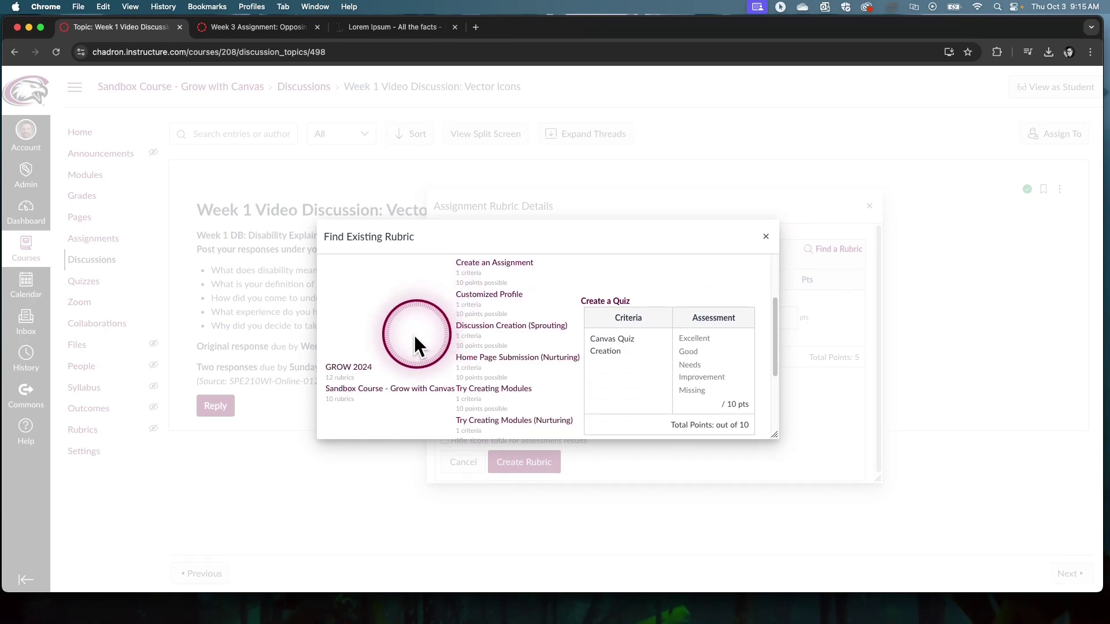
left_click(364, 389)
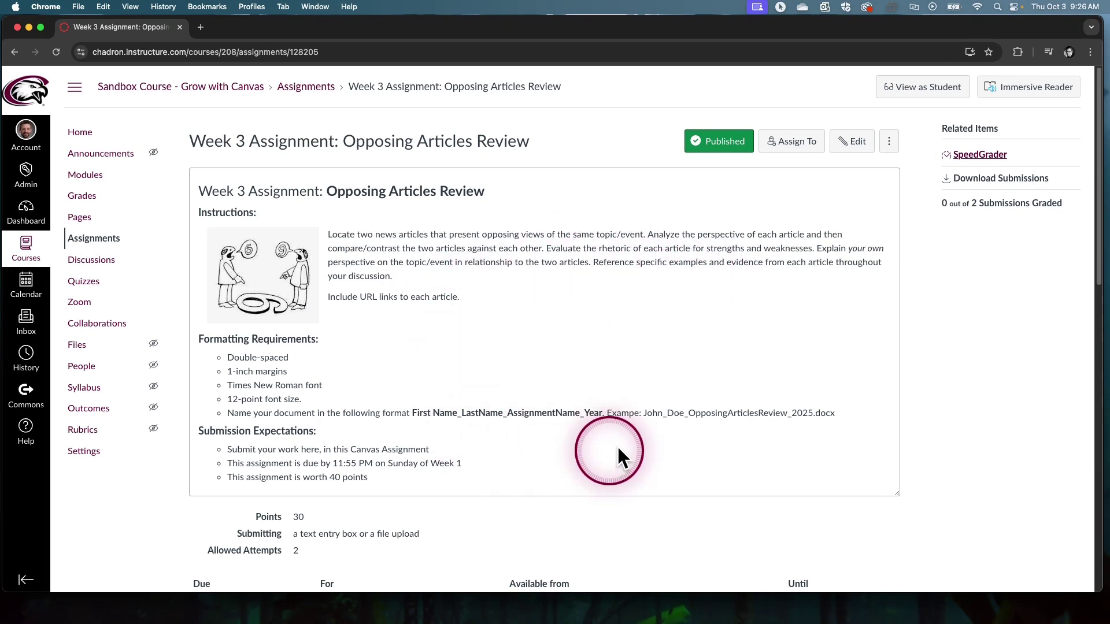
Step: Open the Week 3 Assignment: Opposing Articles Review in SpeedGrader and widen the grading panel
left_click(980, 155)
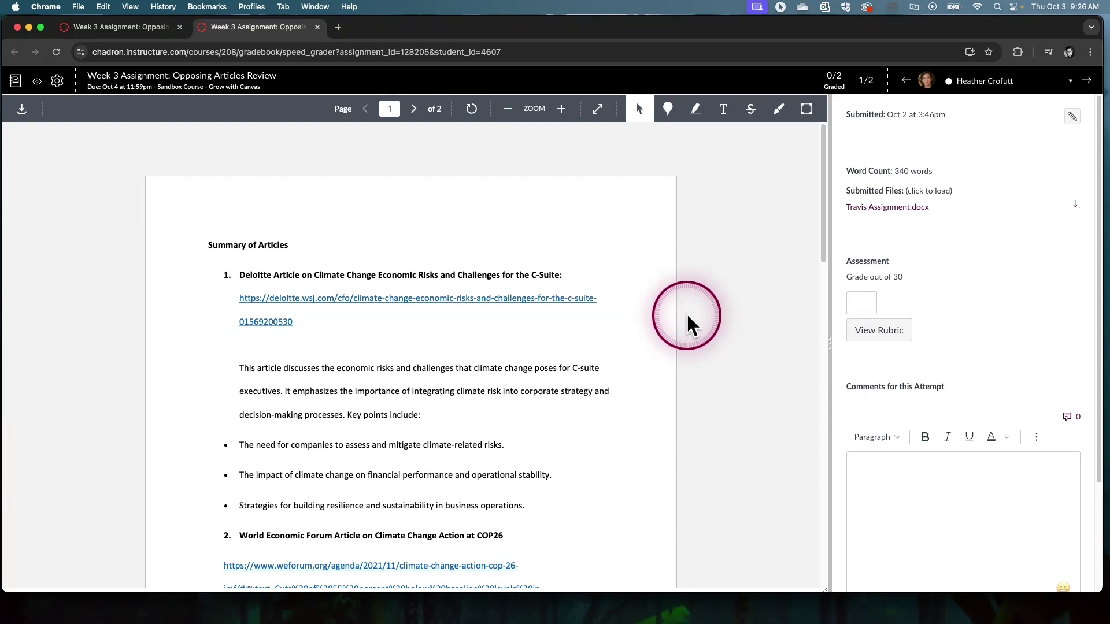
left_click_drag(826, 344, 588, 354)
Step: Rate Perspective Analysis 3, Compare & Contrast 5 and Rhetorical Evaluation 3 on the Specs Rubric
left_click(653, 335)
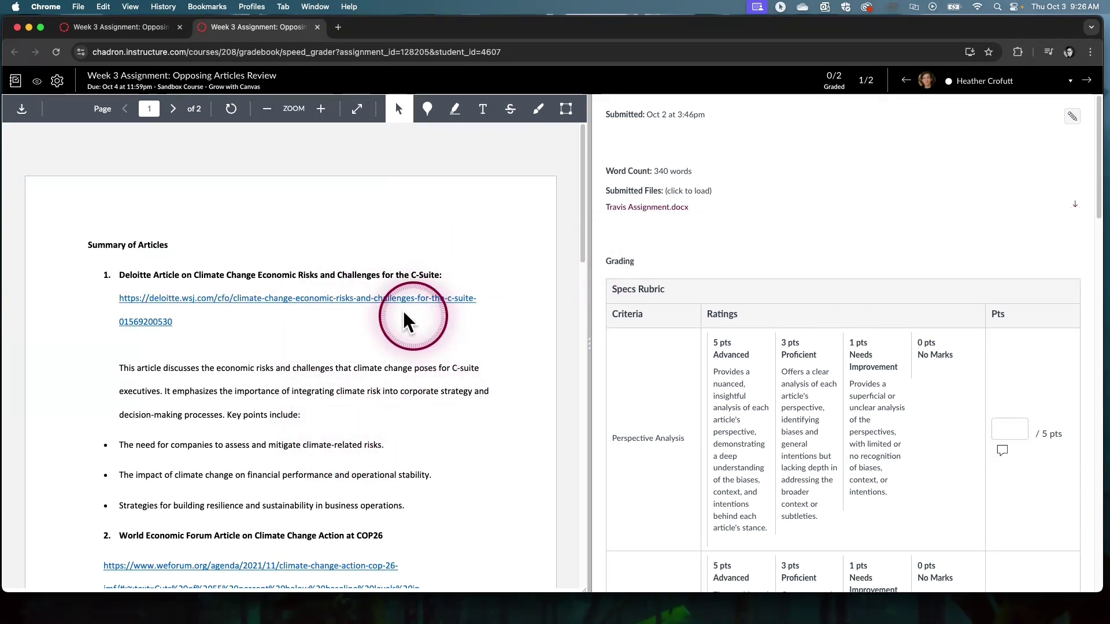
scroll(347, 347, "down", 4)
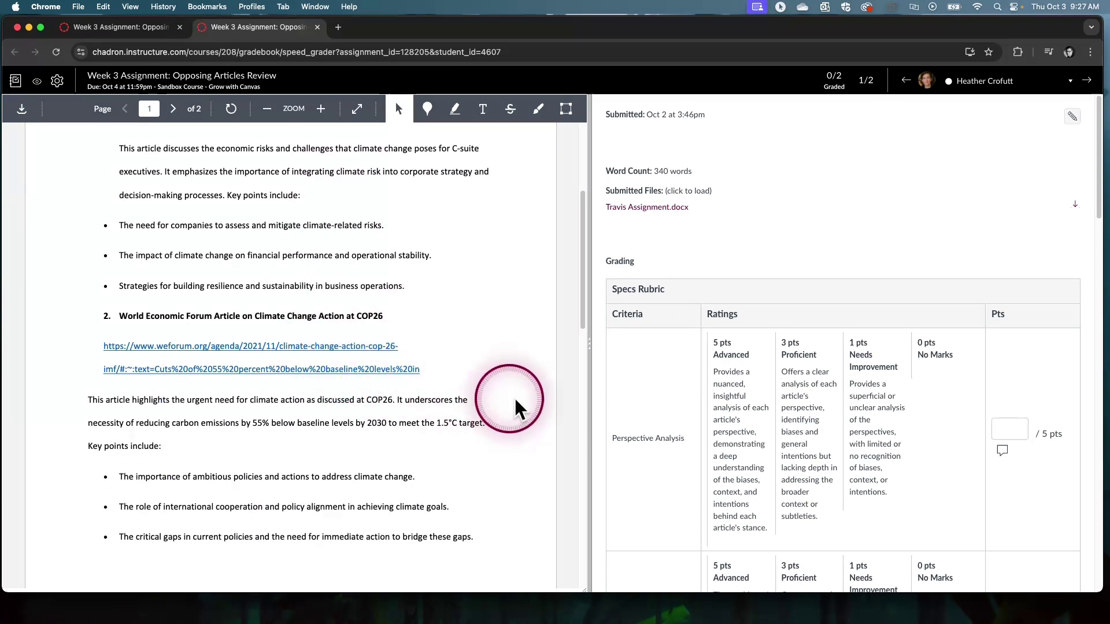
scroll(804, 387, "down", 1)
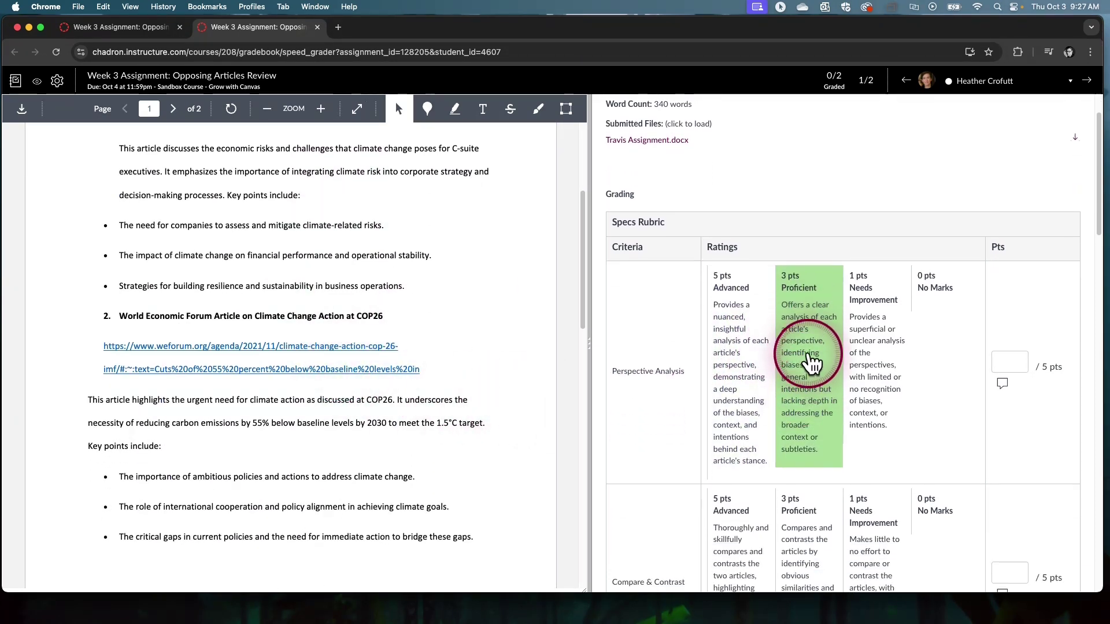
left_click(811, 363)
scroll(803, 387, "down", 3)
left_click(756, 397)
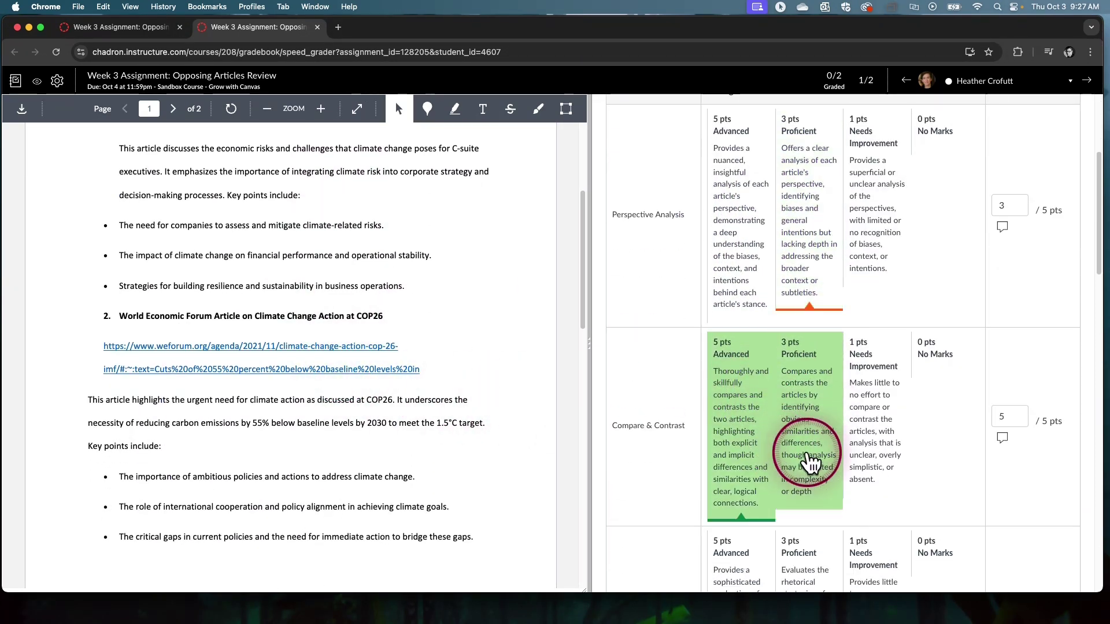
scroll(808, 462, "down", 3)
left_click(808, 461)
Step: Rate Personal Perspective 1, Supporting Evidence 3, Formatting & Professionalism 3, and save the 18/30 score
scroll(845, 461, "down", 5)
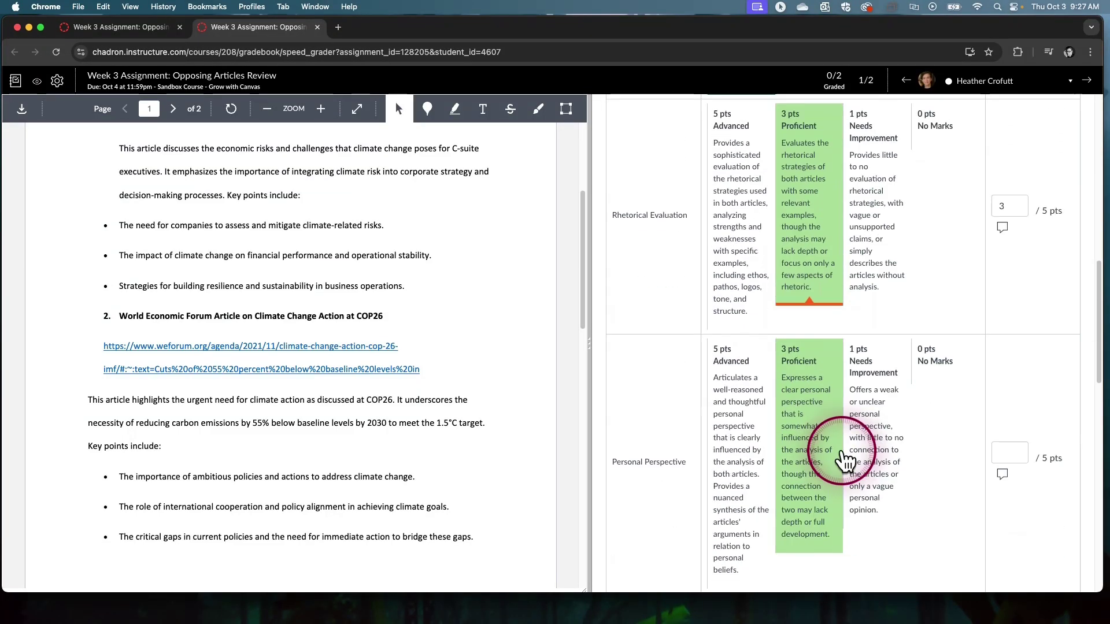
left_click(846, 457)
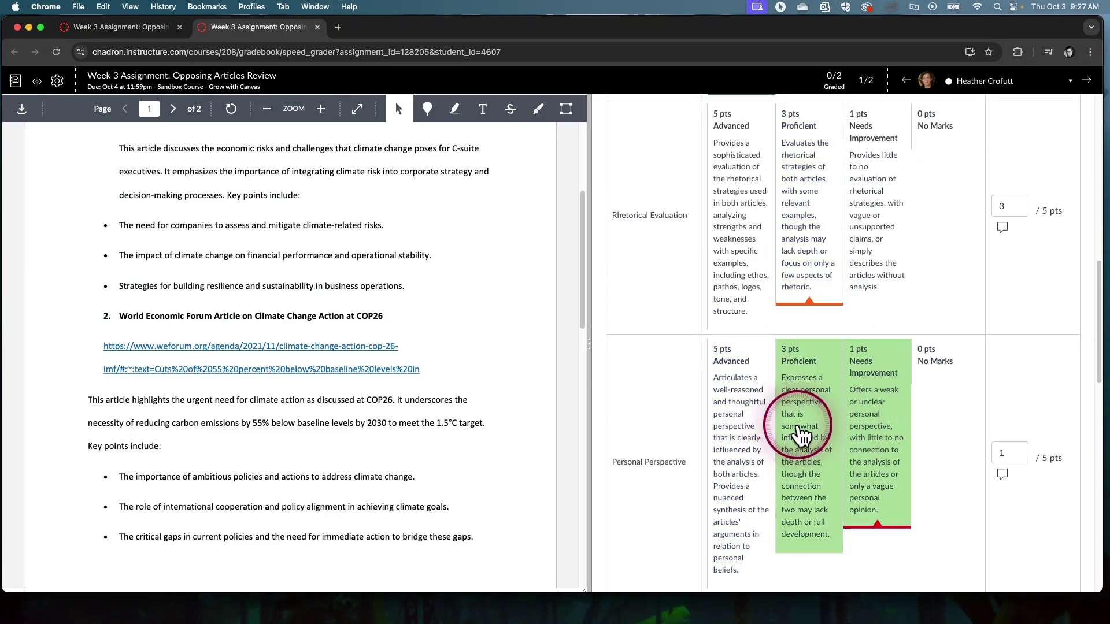
scroll(800, 440, "down", 3)
left_click(798, 457)
scroll(798, 454, "down", 4)
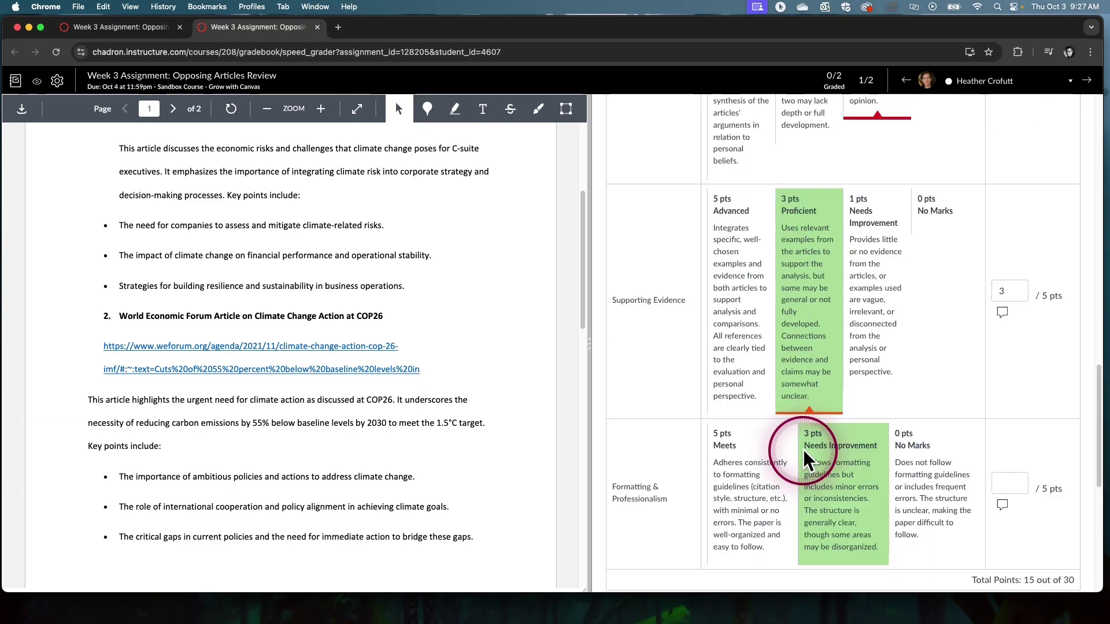
left_click(808, 460)
scroll(850, 409, "down", 2)
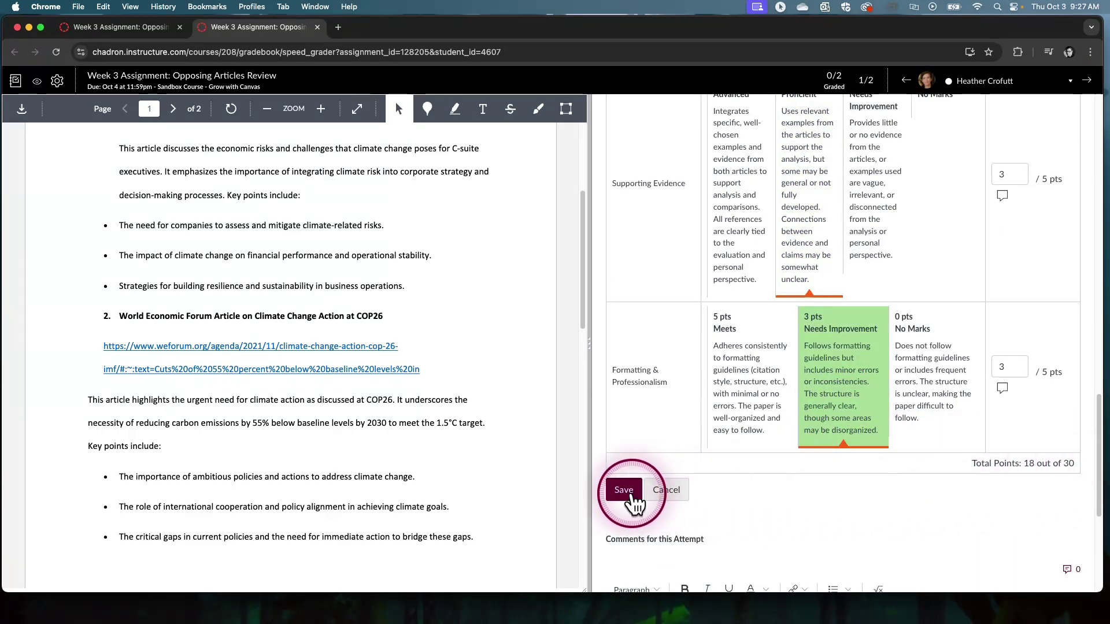
left_click(788, 441)
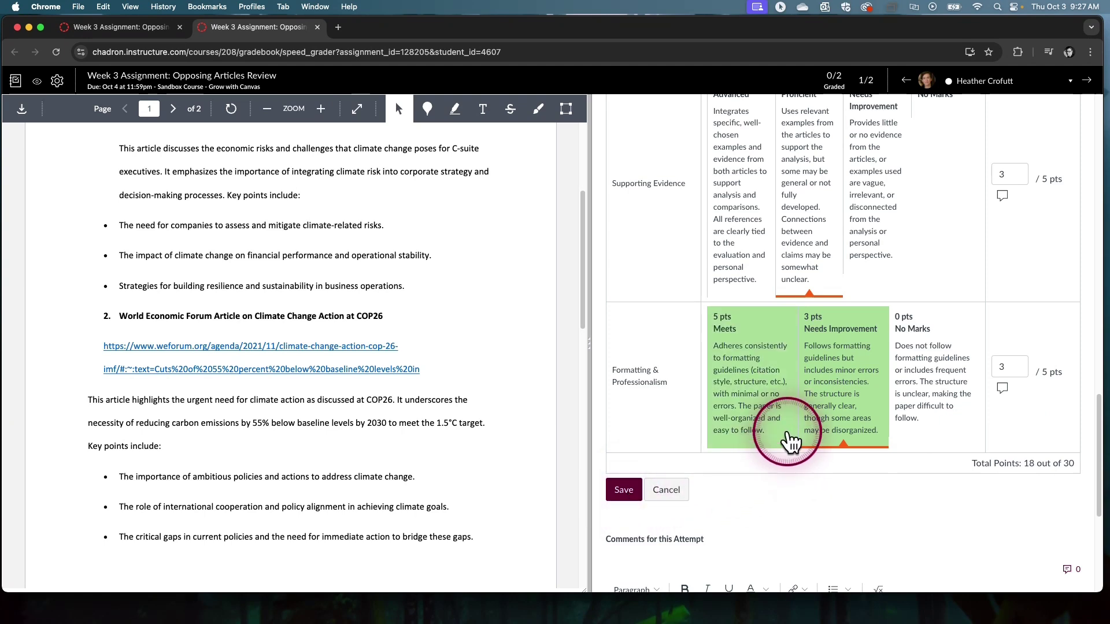
scroll(789, 442, "down", 2)
scroll(790, 439, "down", 3)
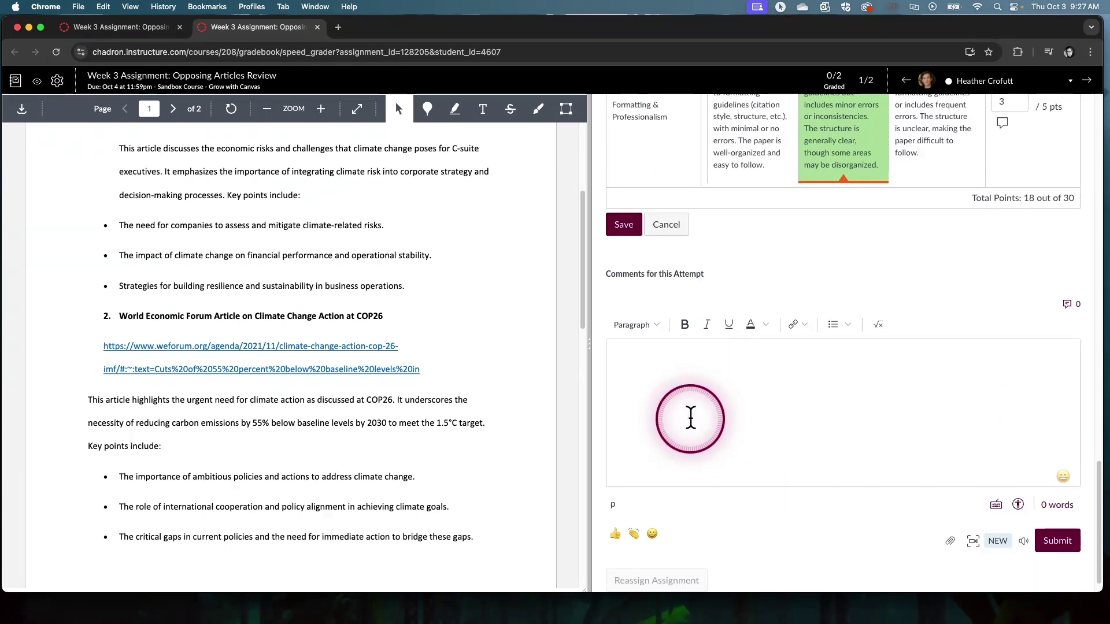
left_click(691, 417)
left_click(854, 429)
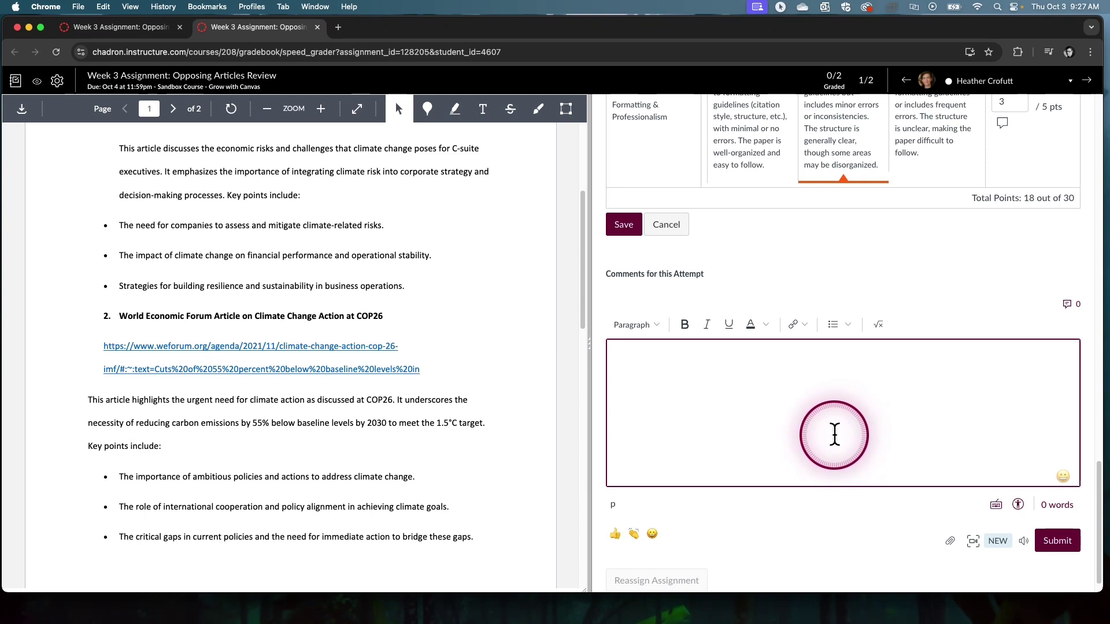
scroll(834, 448, "up", 5)
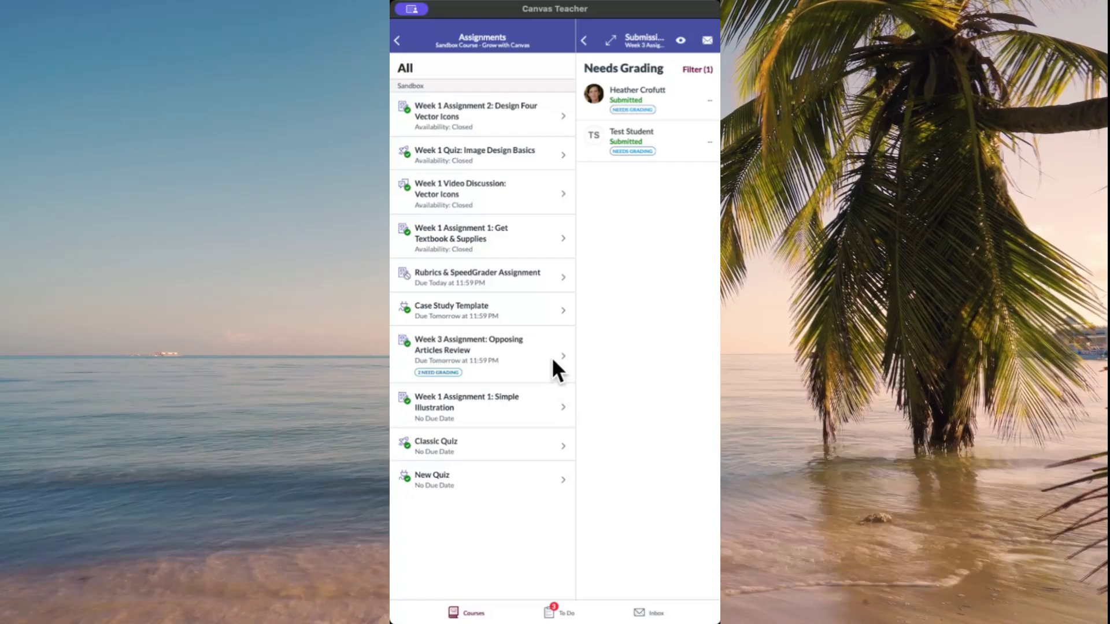
Step: Open the first ungraded Week 3 Opposing Articles Review submission (attempt 1) in Canvas Teacher
left_click(550, 352)
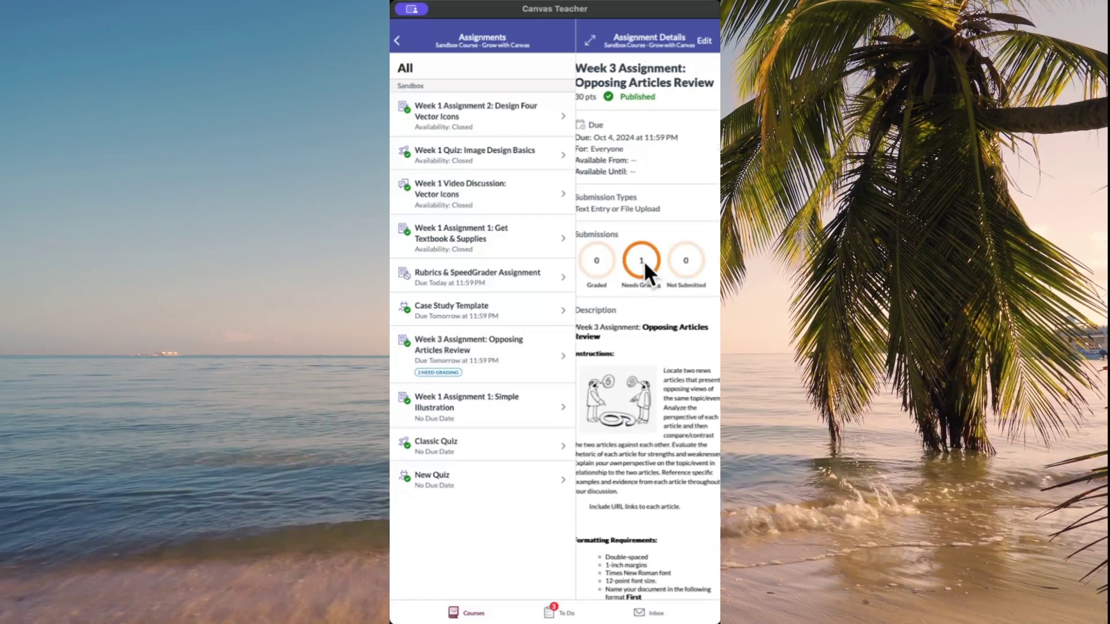
left_click(643, 258)
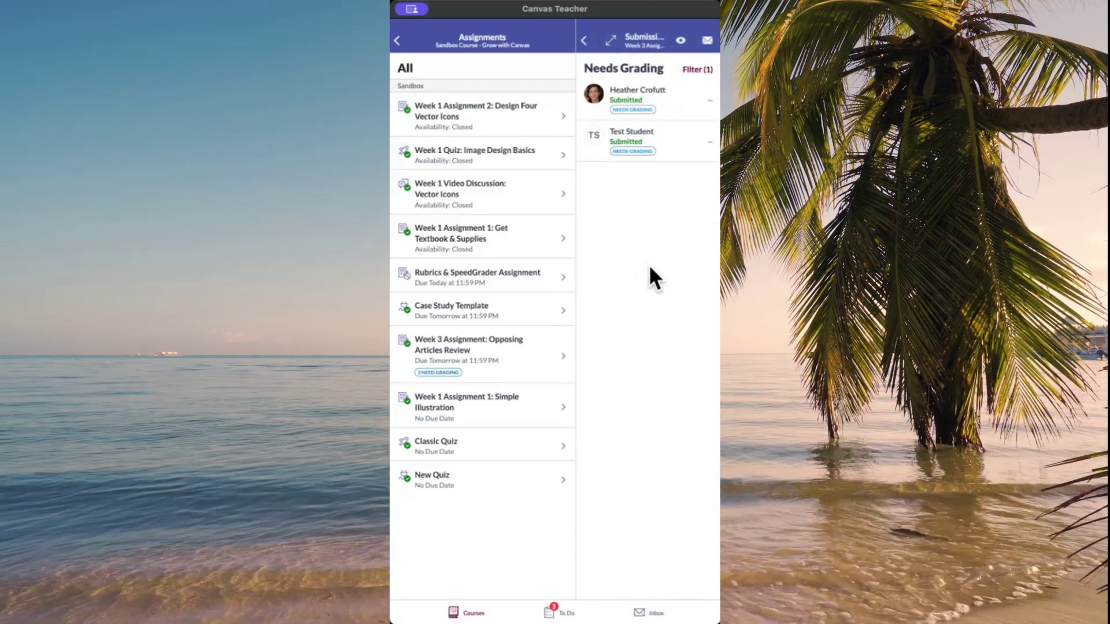
left_click(668, 96)
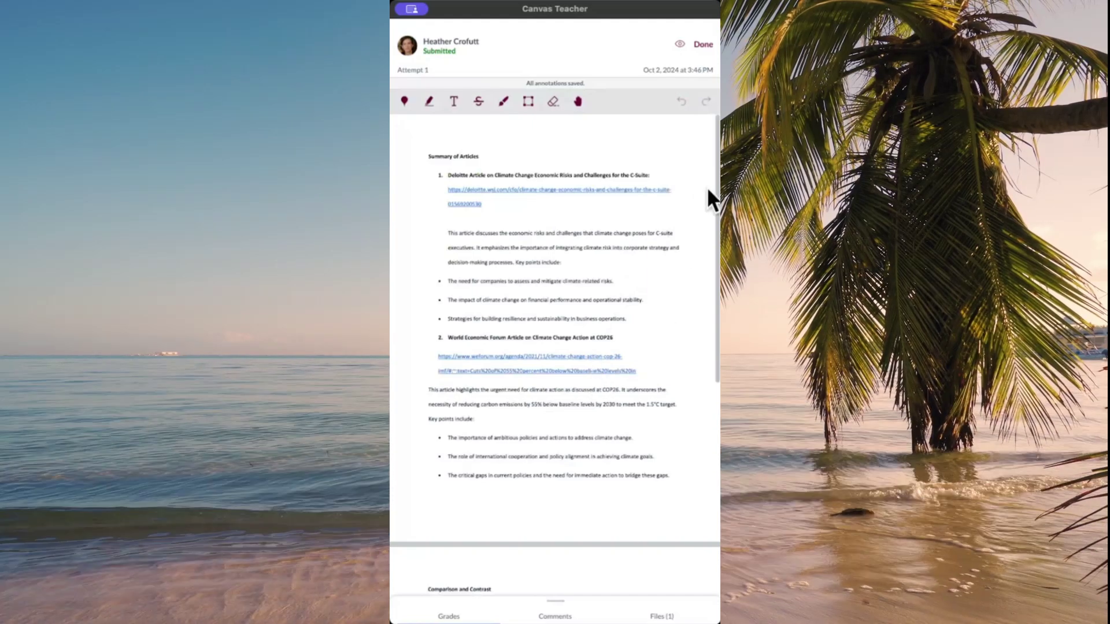
scroll(717, 226, "down", 3)
scroll(719, 232, "down", 10)
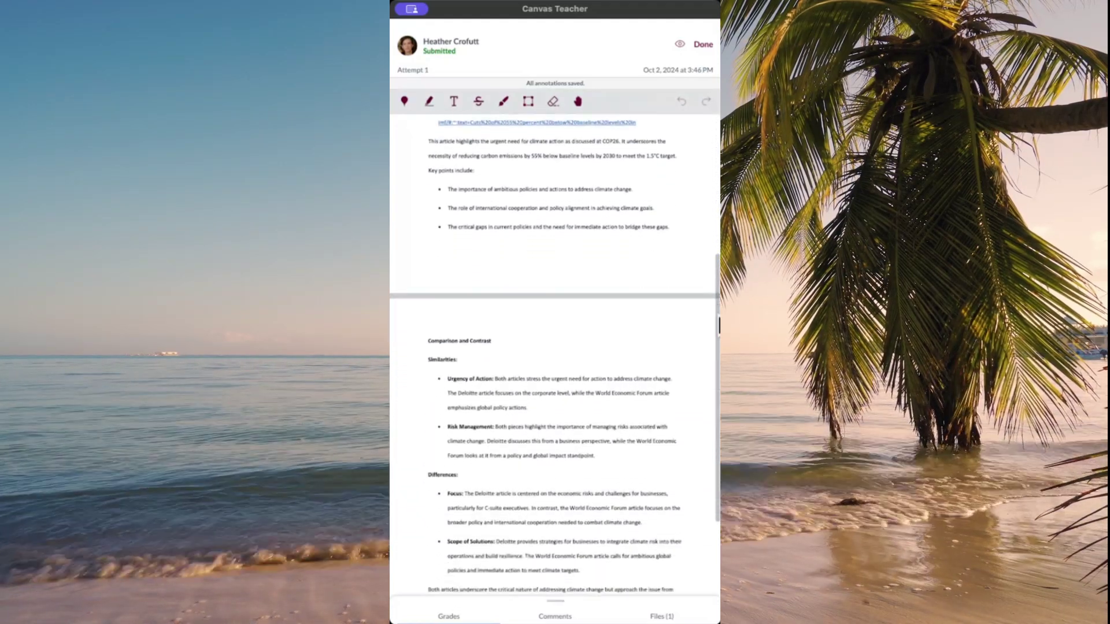
Step: Score the rubric Perspective Analysis 5, Compare & Contrast 3, Rhetorical Evaluation 3 for 11/30
left_click(448, 616)
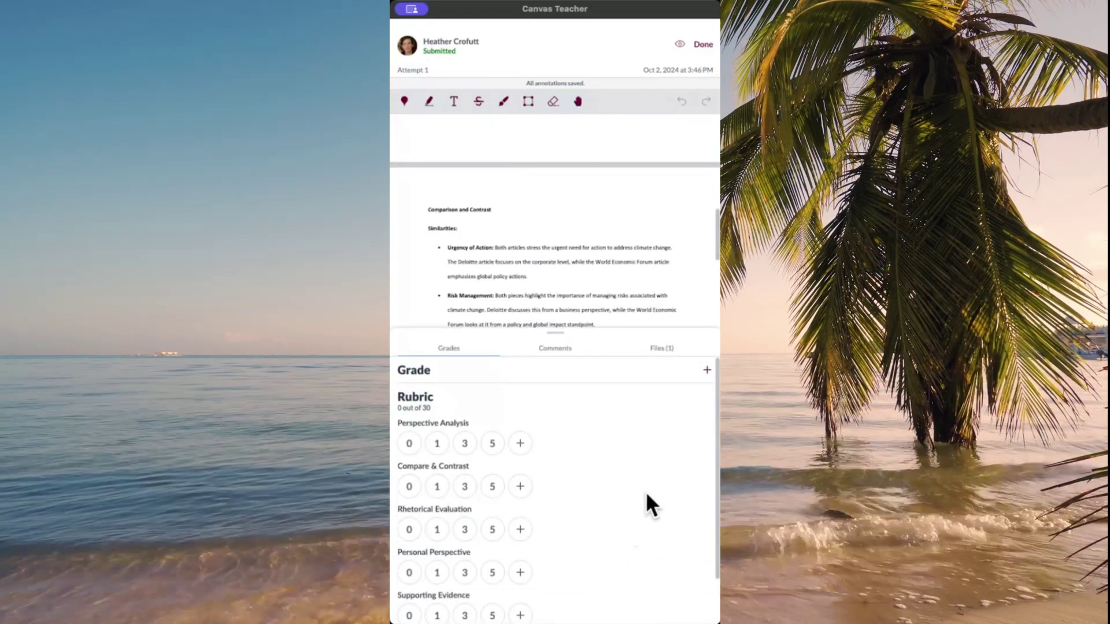
scroll(717, 421, "down", 3)
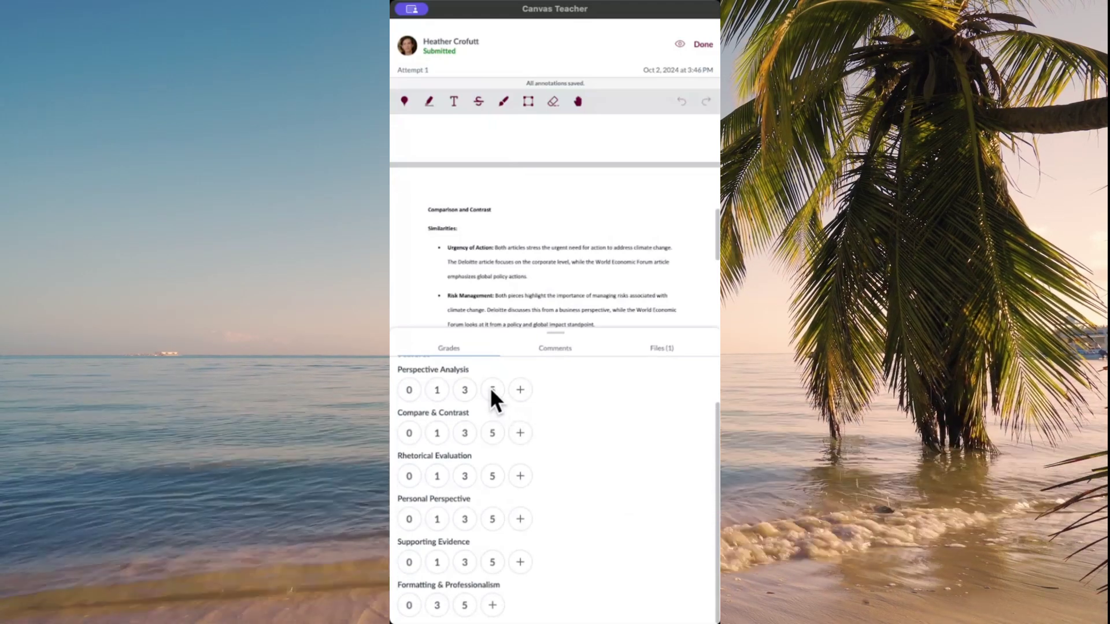
left_click(491, 390)
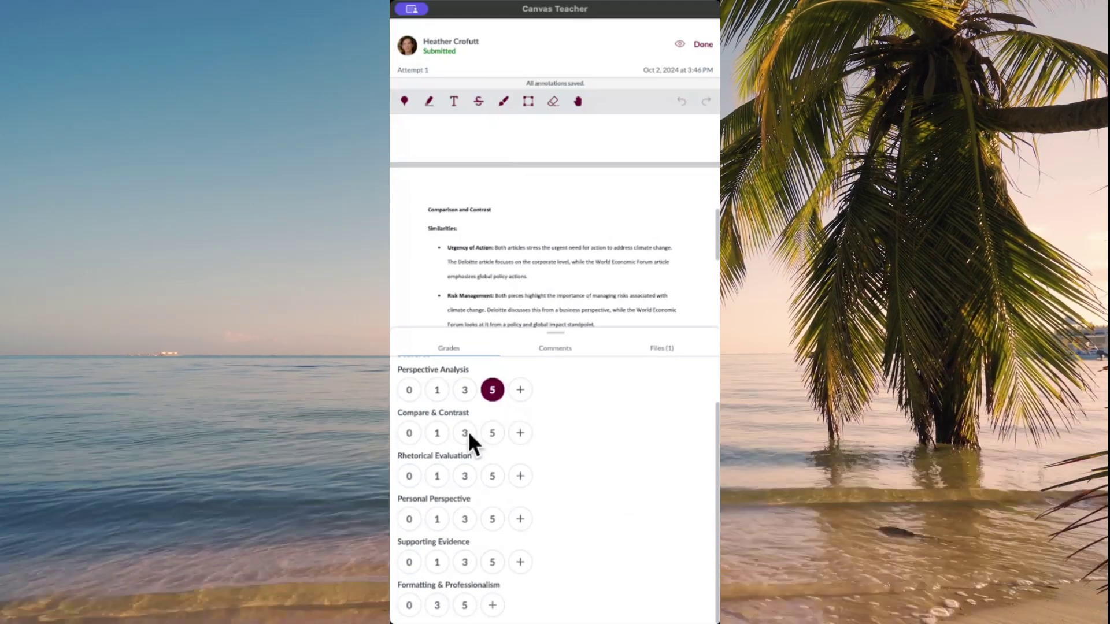
left_click(465, 433)
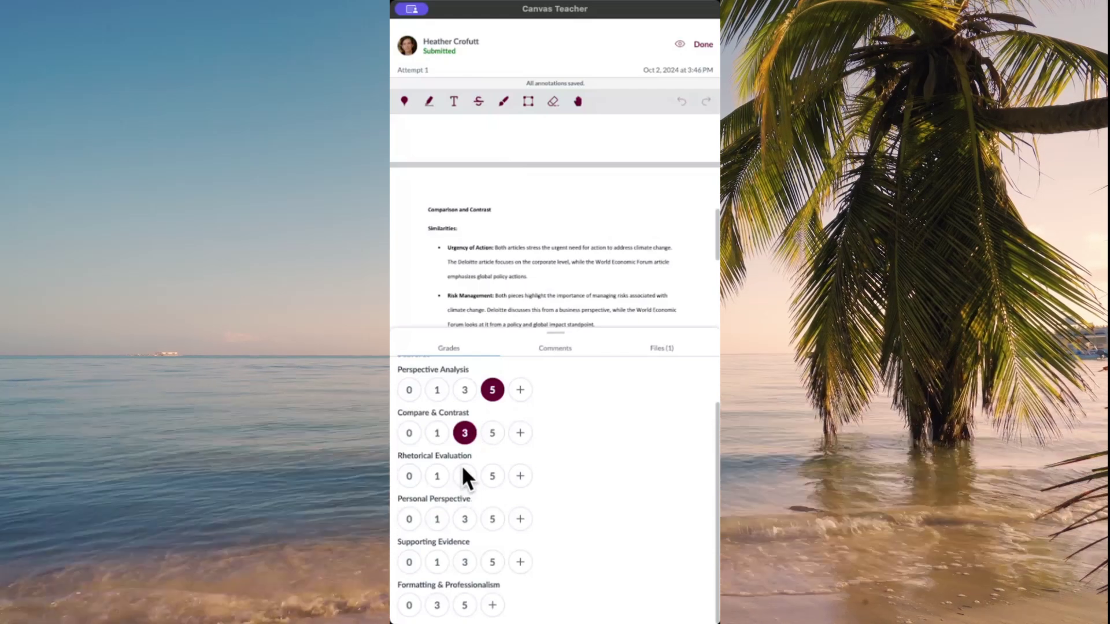
left_click(463, 476)
scroll(714, 488, "up", 3)
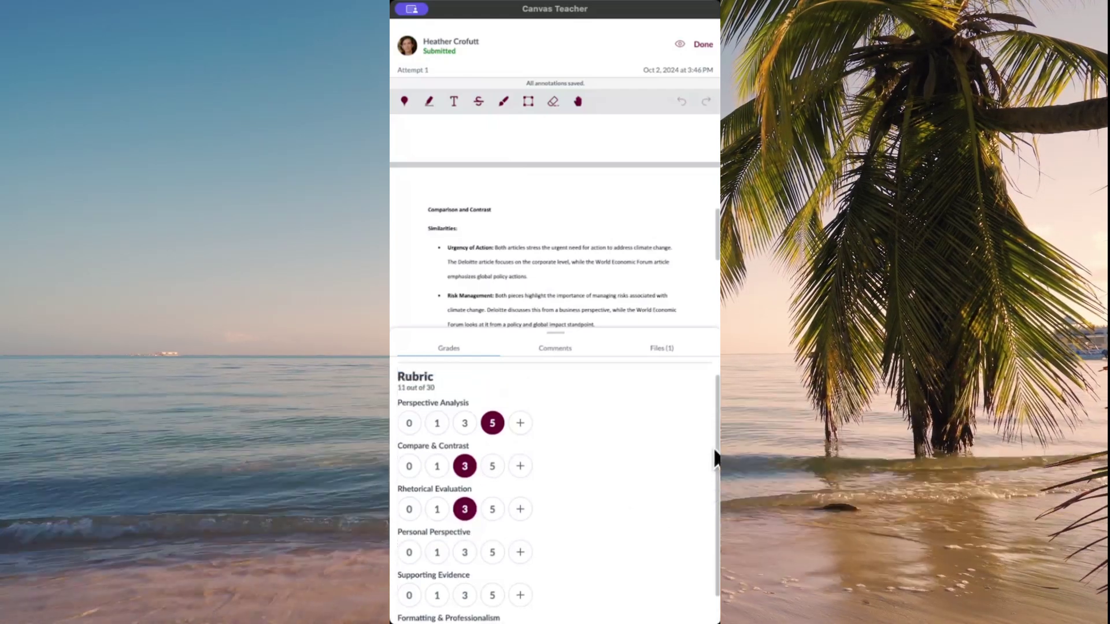